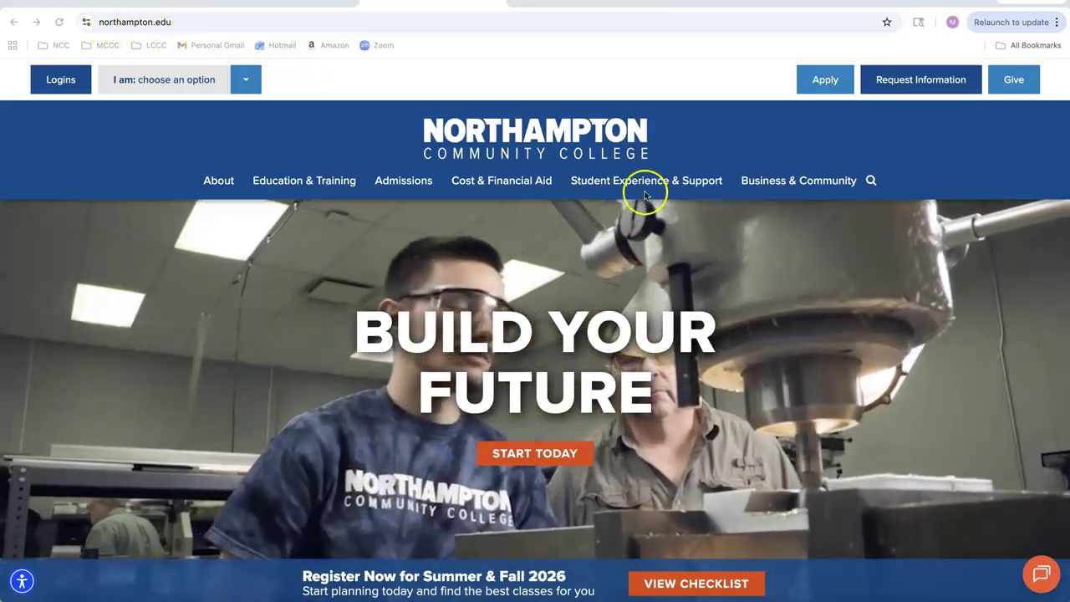
- Open the Library Services page under Student Experience & Support and locate the EBSCO Discovery Service search
mouse_move(648, 183)
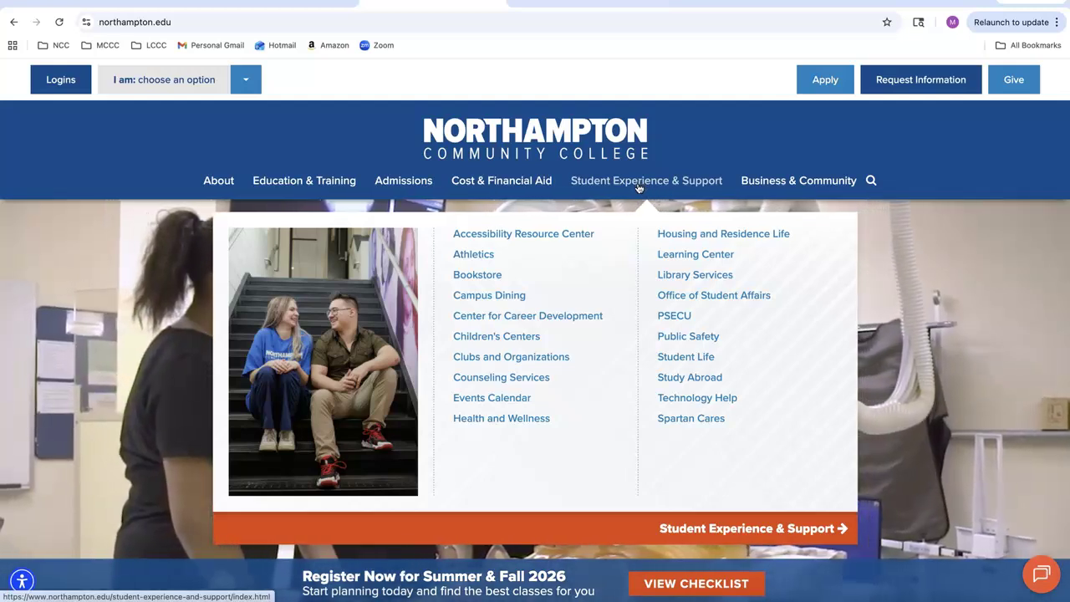
left_click(696, 278)
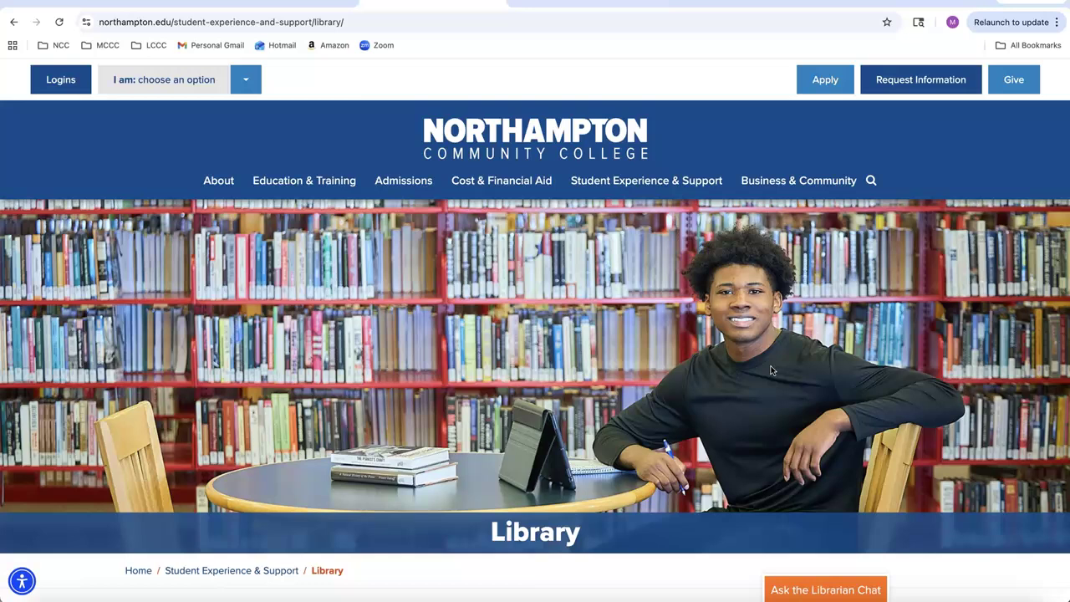
scroll(770, 370, "down", 2)
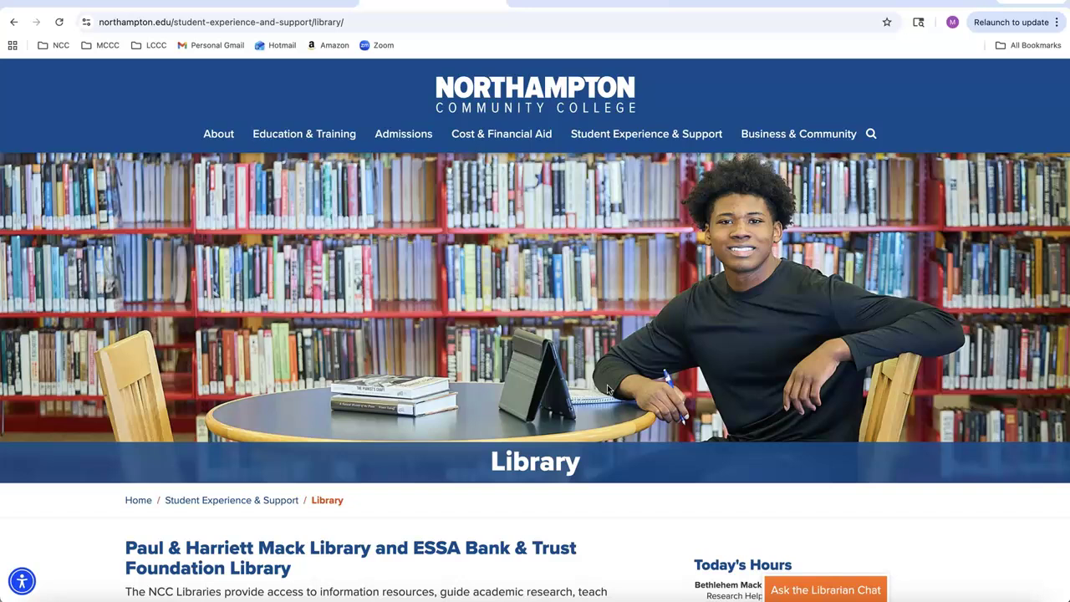
scroll(600, 402, "down", 2)
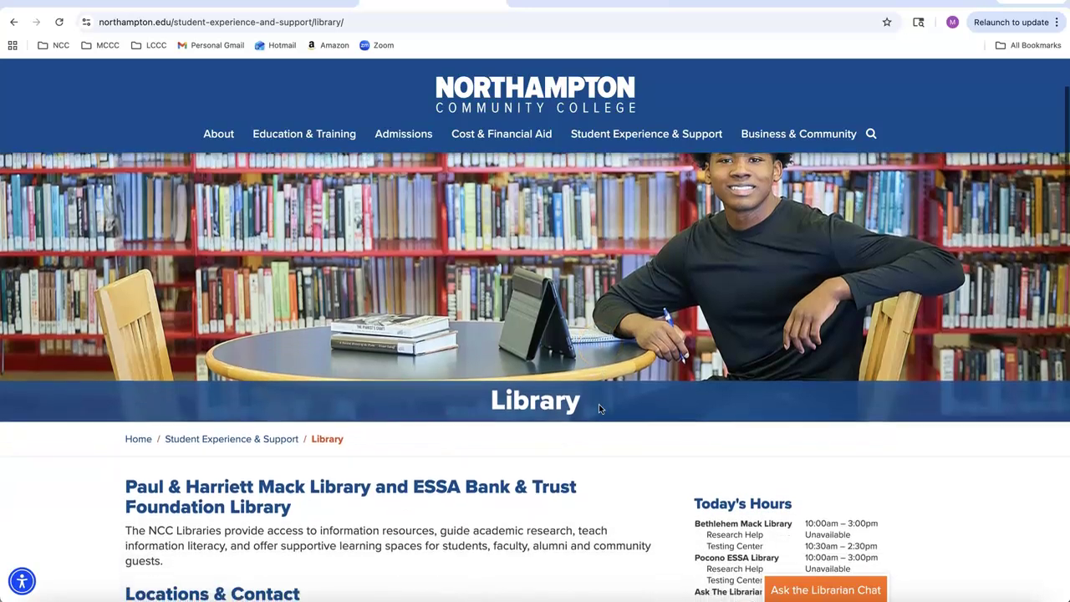
scroll(599, 408, "down", 5)
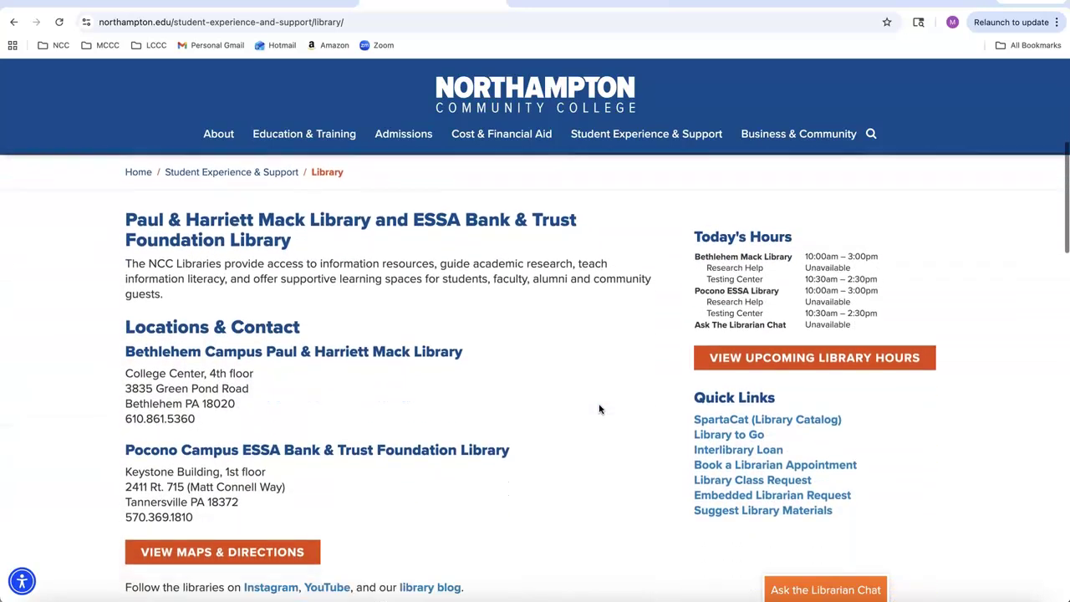
scroll(599, 408, "down", 3)
scroll(599, 408, "up", 1)
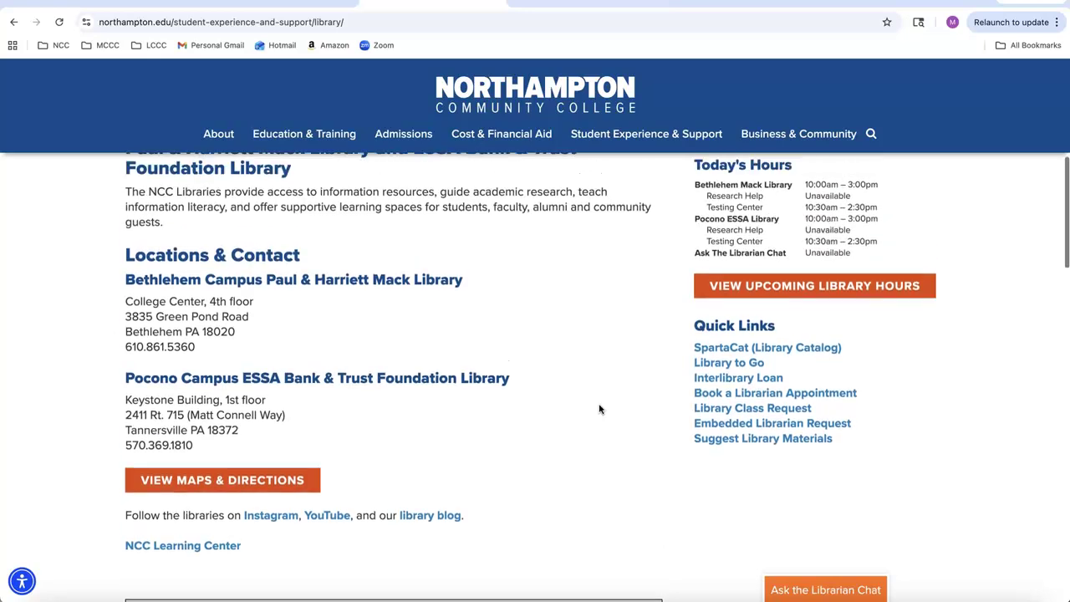
scroll(598, 408, "down", 5)
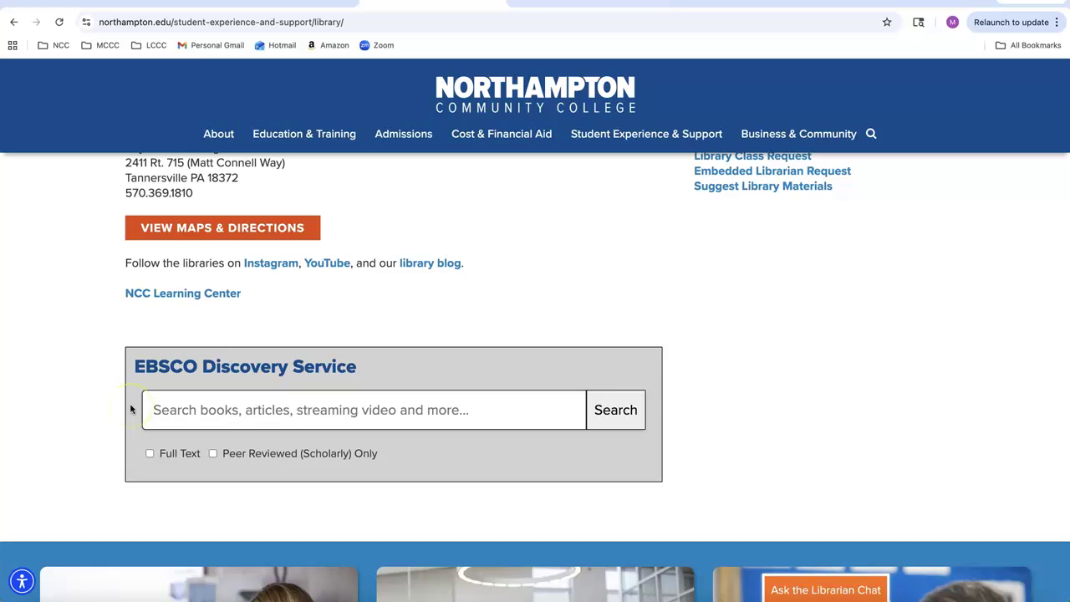
- Limit the EBSCO Discovery Service search to Full Text and Peer Reviewed (Scholarly) Only
left_click(240, 409)
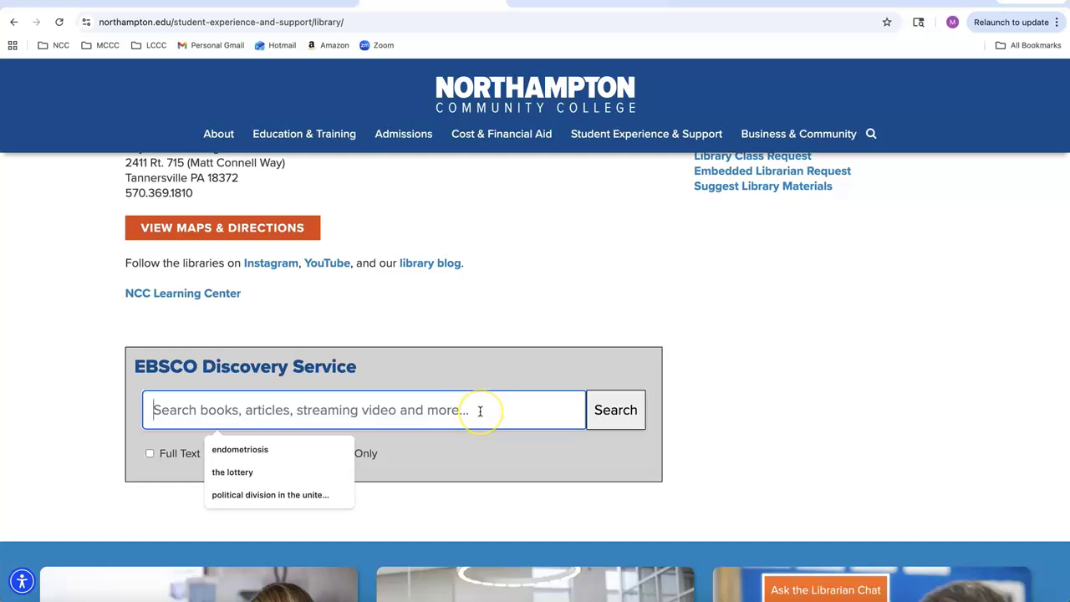
left_click(468, 451)
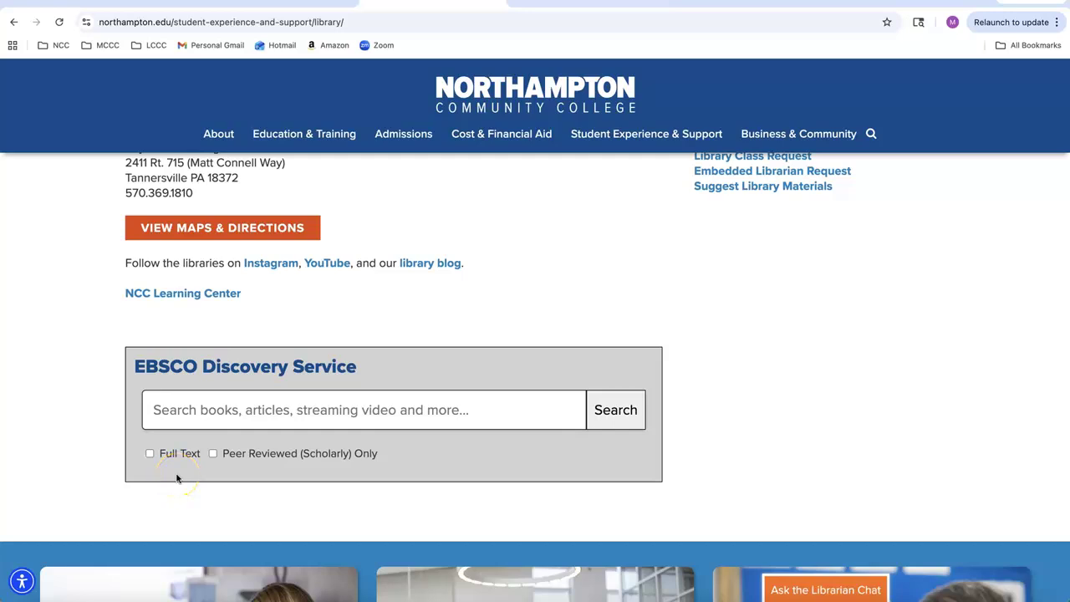
left_click(150, 454)
left_click(213, 453)
left_click(213, 453)
left_click(214, 453)
- Search the EBSCO Discovery Service for "education"
left_click(285, 412)
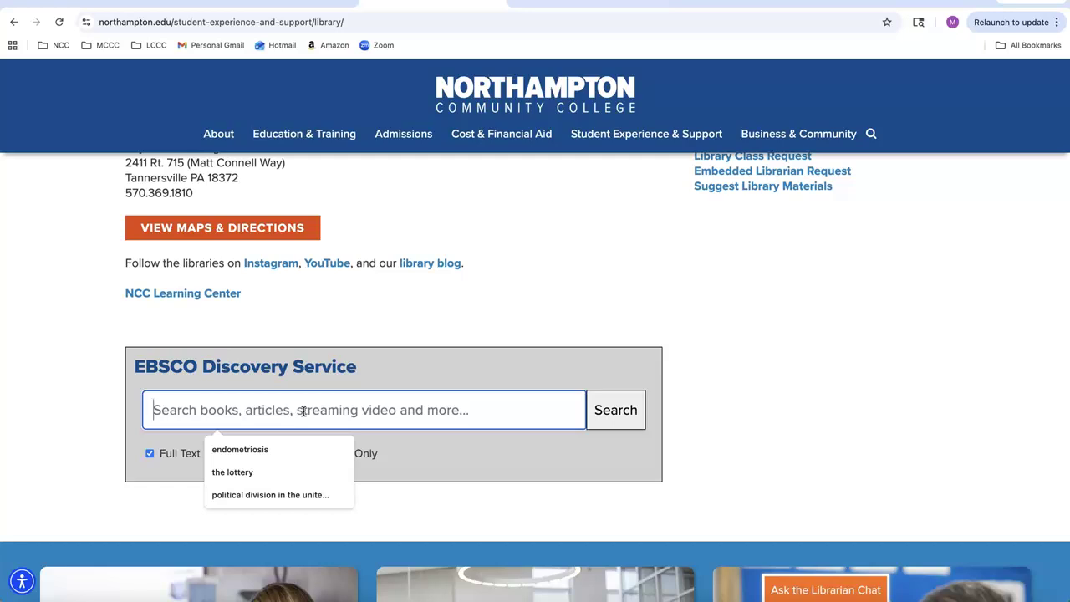
type("ed")
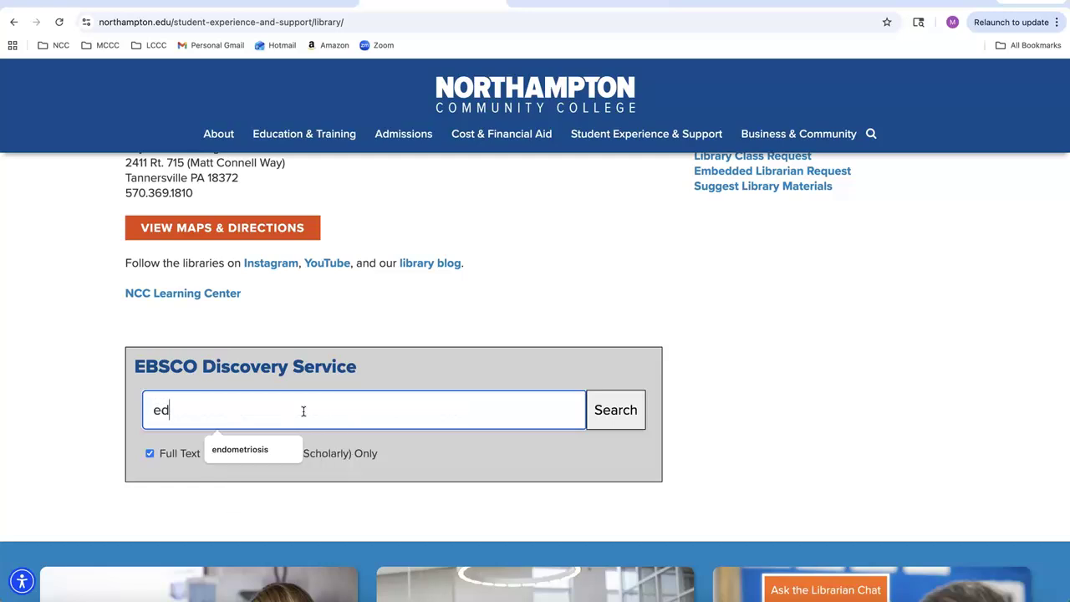
type("ucation")
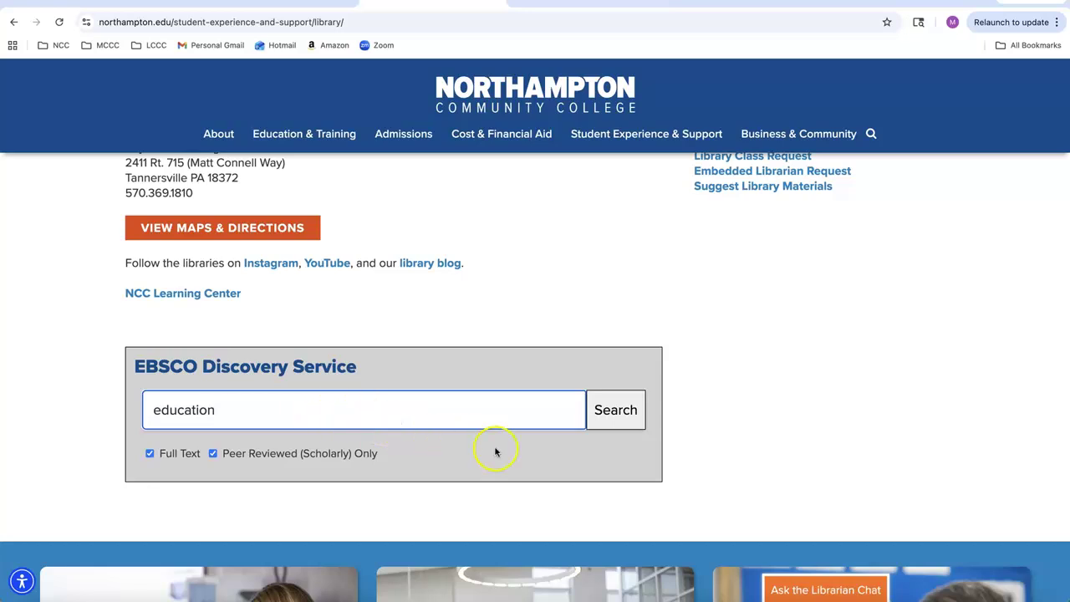
left_click(616, 414)
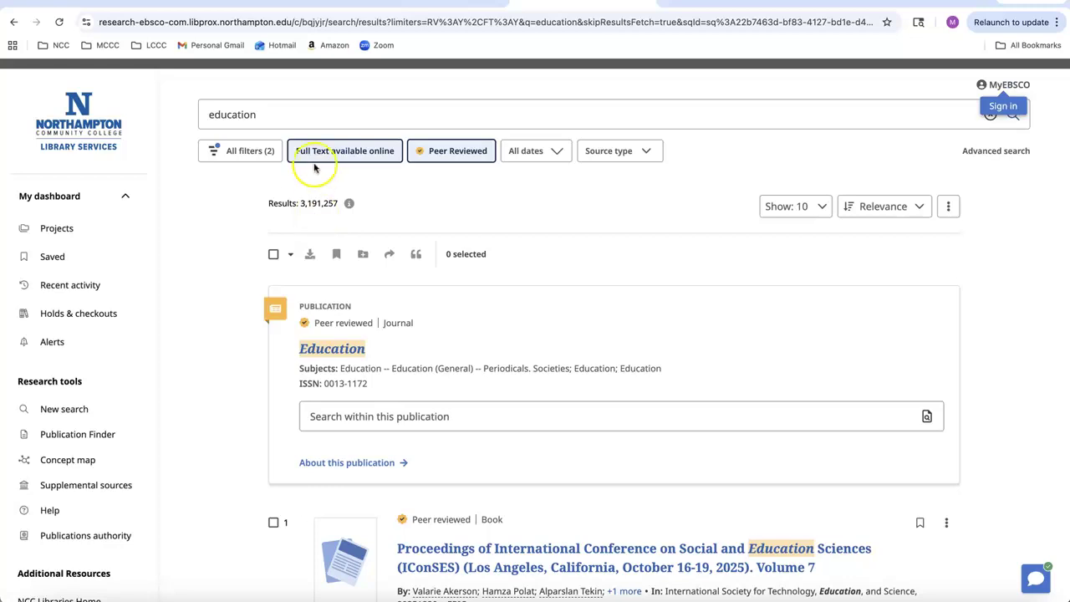
- Replace the search term with the suggested popular search "book banning" and run the search
left_click(311, 114)
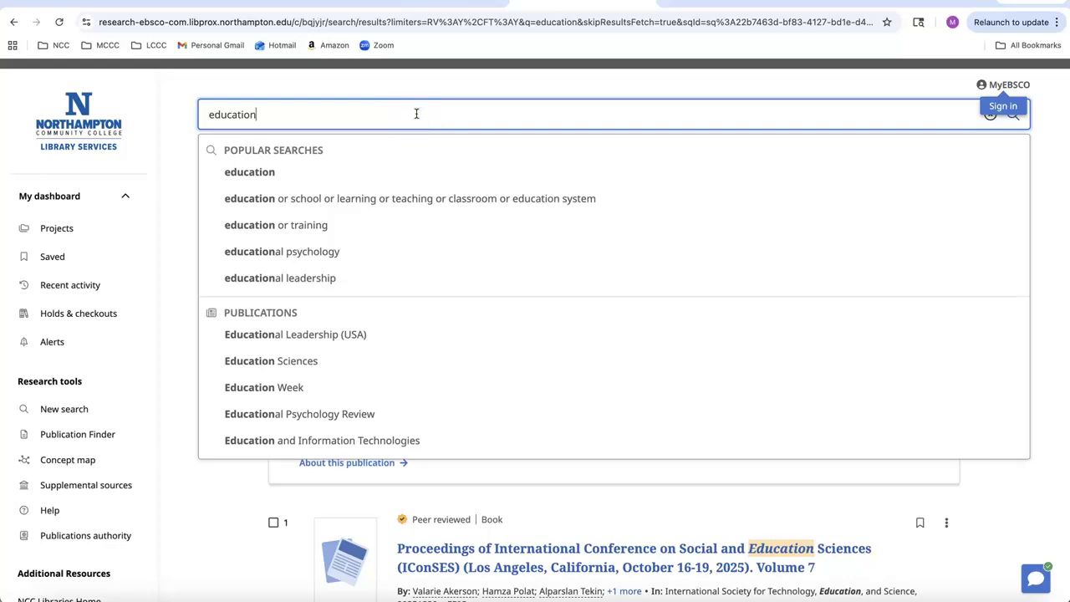
key("BackSpace")
key("BackSpace")
key("BackSpace")
key("BackSpace")
key("BackSpace")
key("BackSpace")
key("BackSpace")
key("BackSpace")
key("BackSpace")
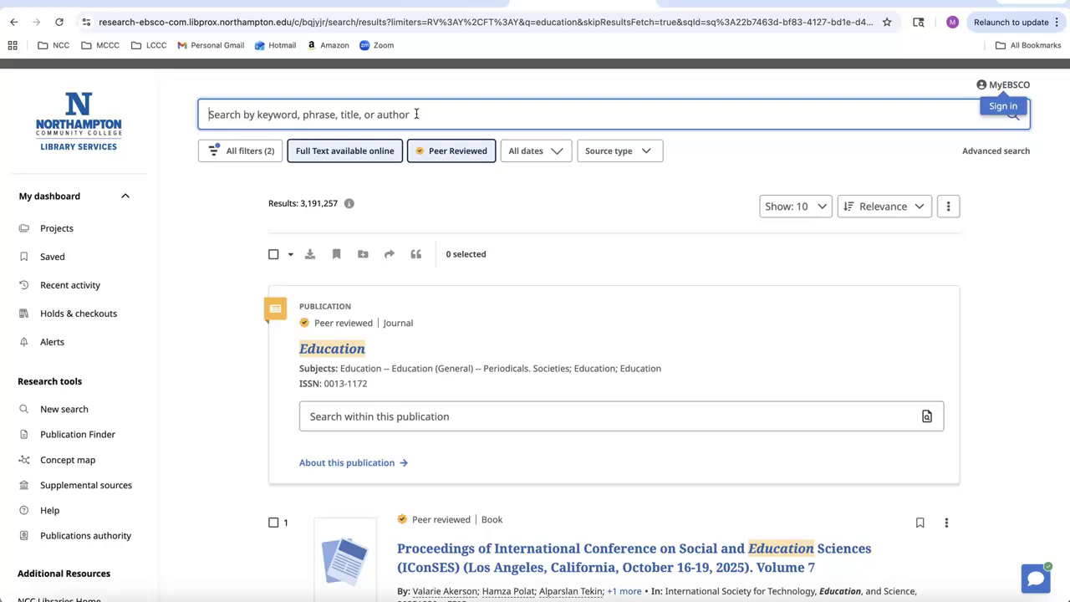
type("book")
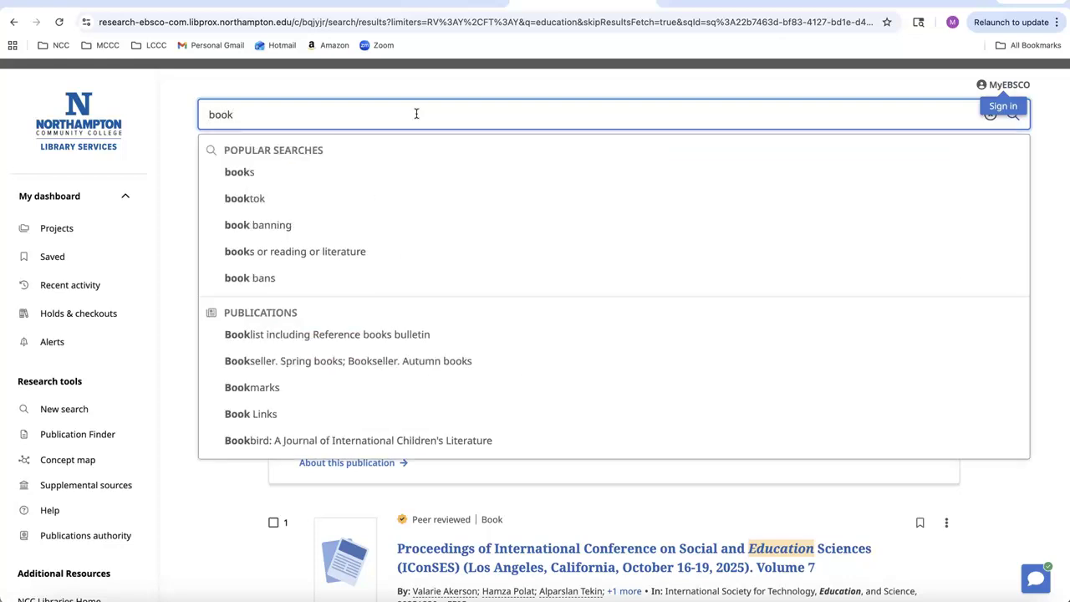
key("Down")
key("Down")
key("Down")
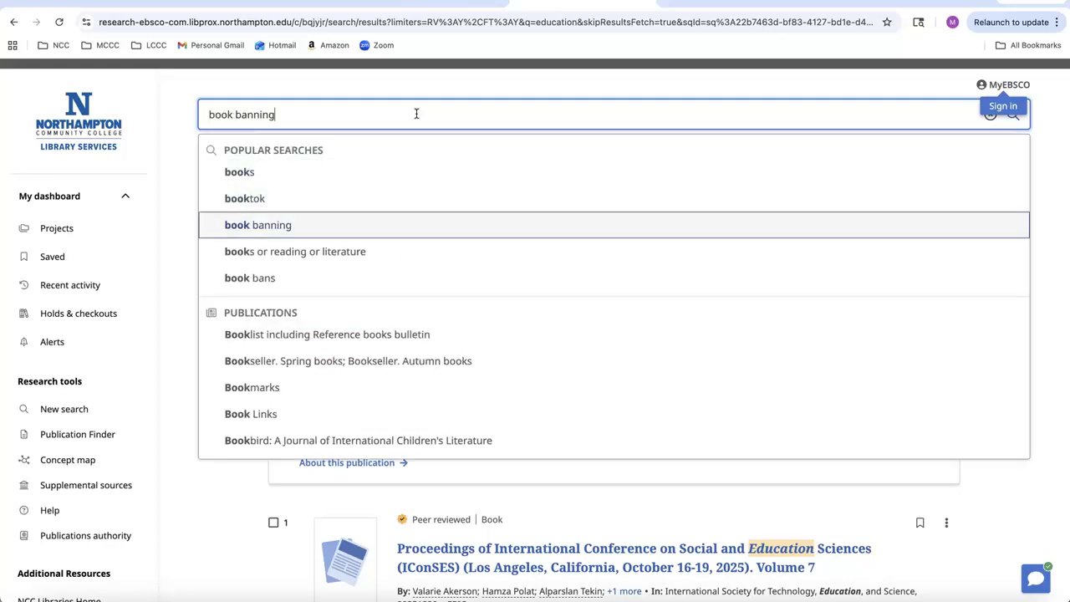
key("Return")
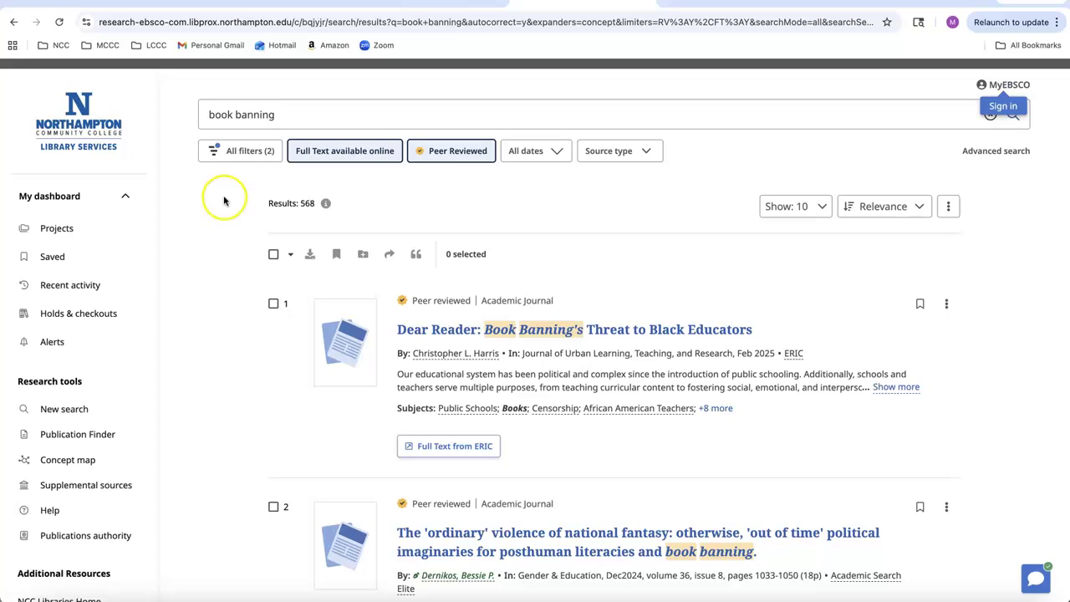
- Filter the book banning results to a published date within the past 5 years and apply the filter
left_click(234, 153)
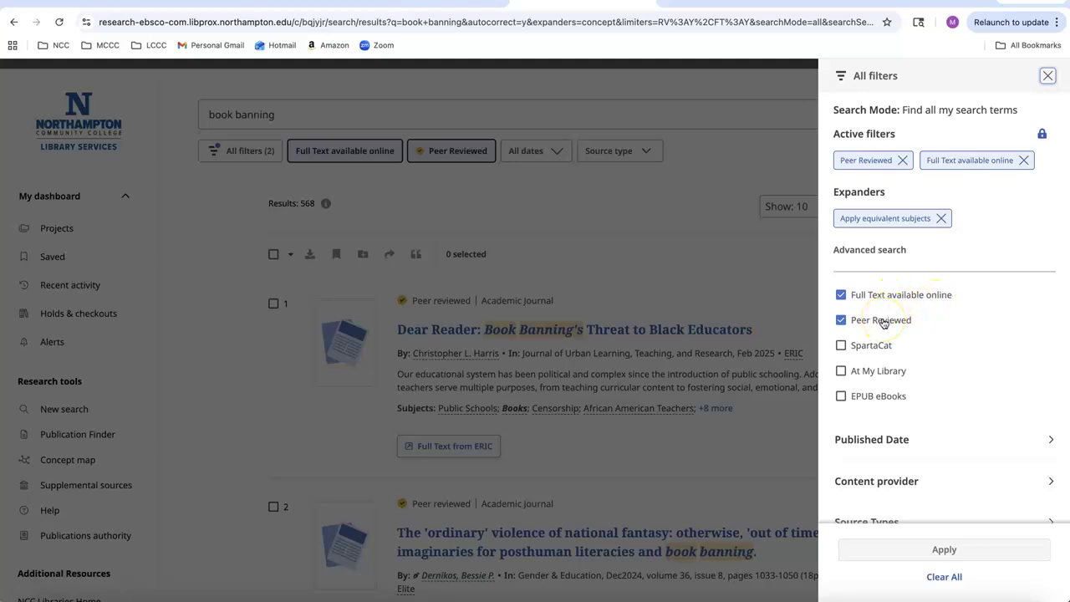
scroll(940, 359, "down", 2)
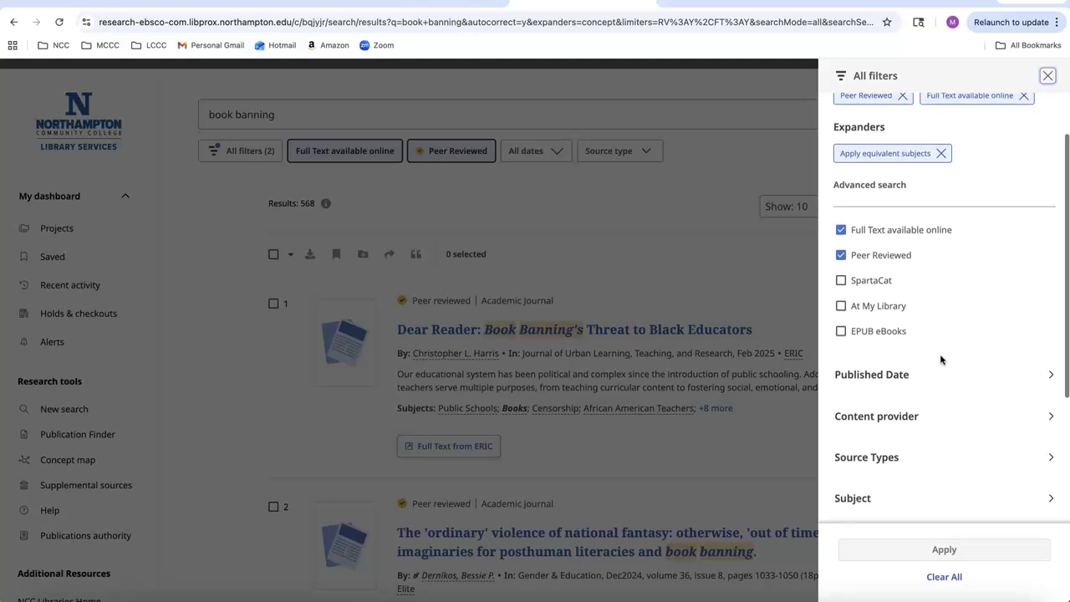
left_click(929, 350)
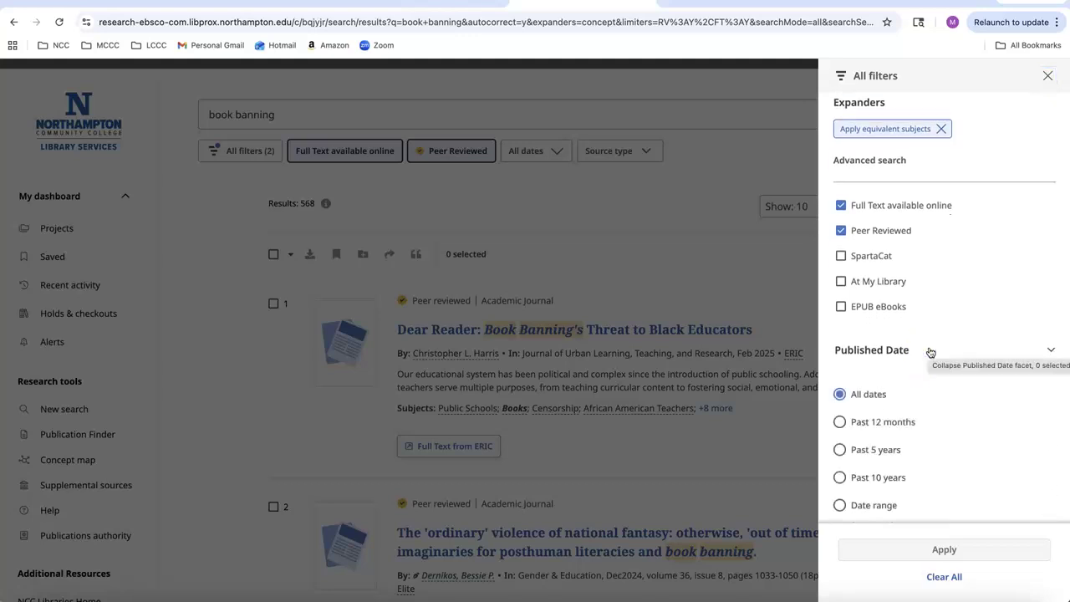
scroll(929, 352, "down", 1)
left_click(959, 346)
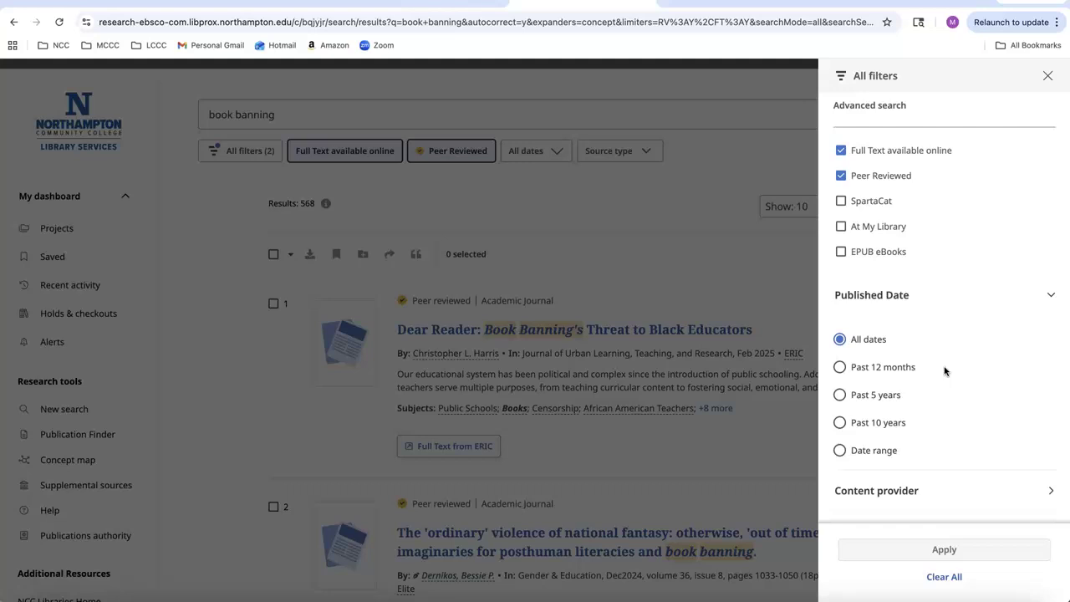
left_click(840, 396)
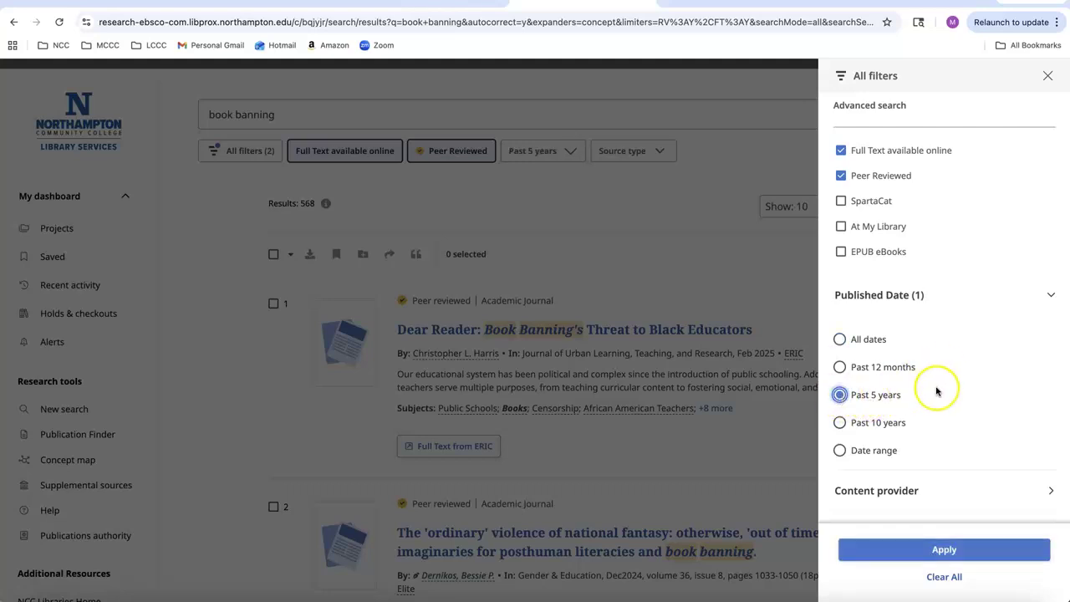
left_click(971, 545)
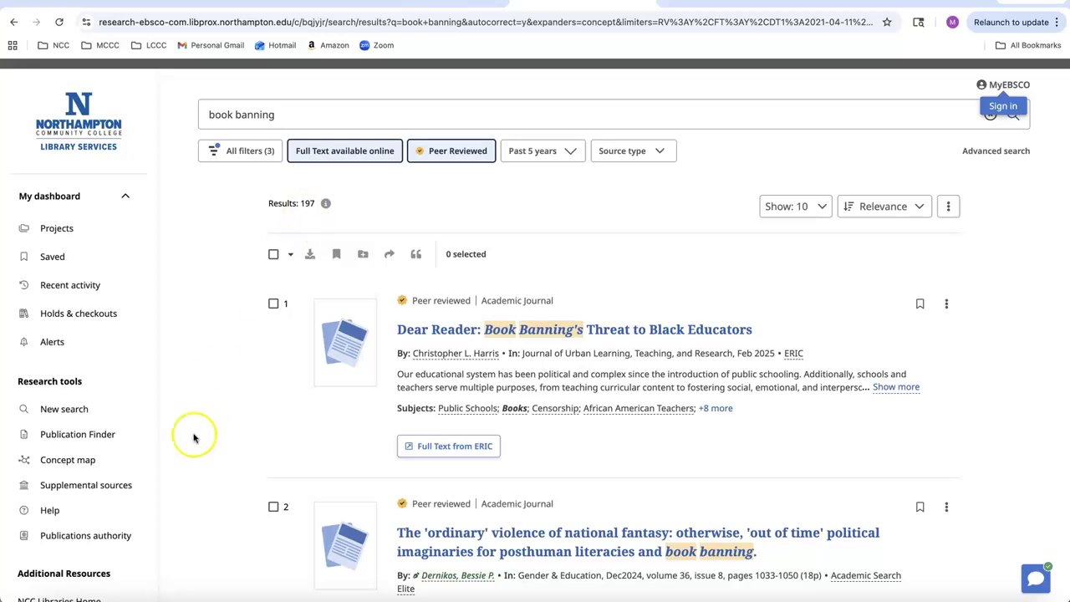
- Look through the filtered book banning articles, examining their titles, source types, publication details and full-text access options
scroll(193, 438, "down", 2)
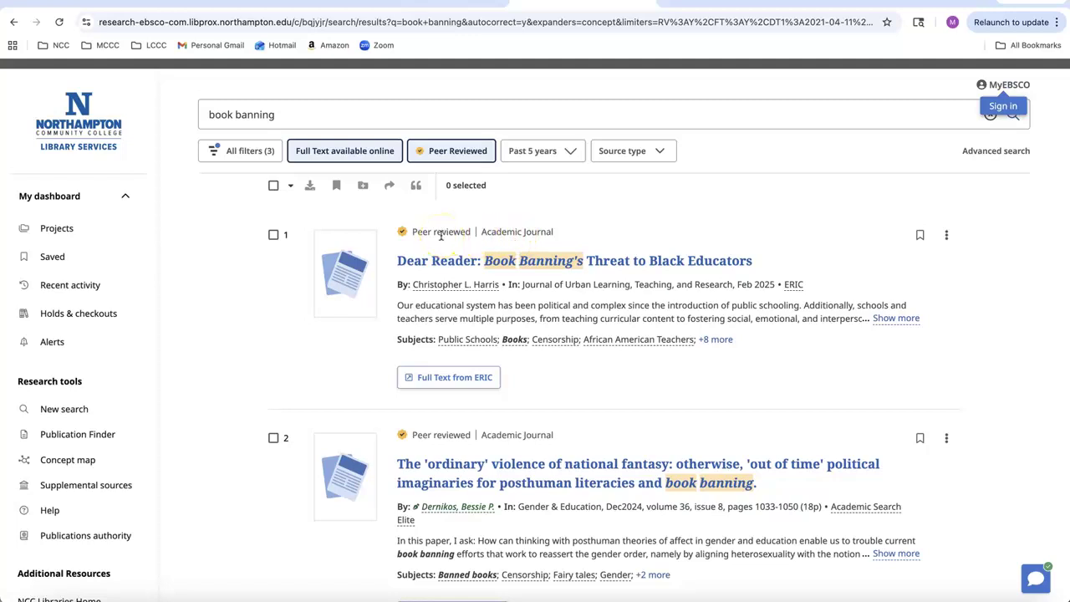
scroll(243, 331, "down", 1)
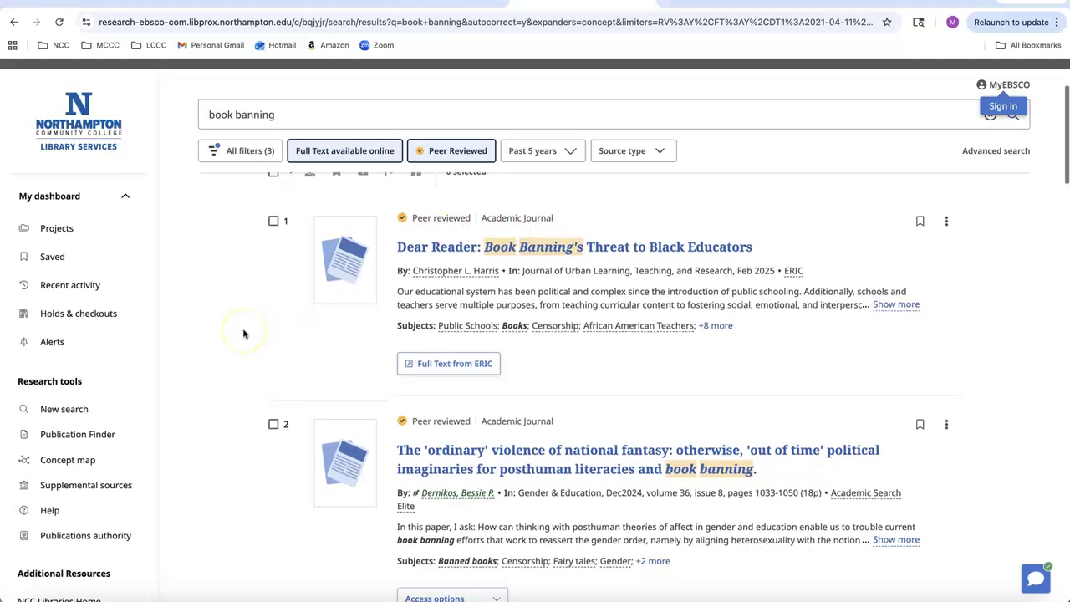
scroll(243, 334, "down", 2)
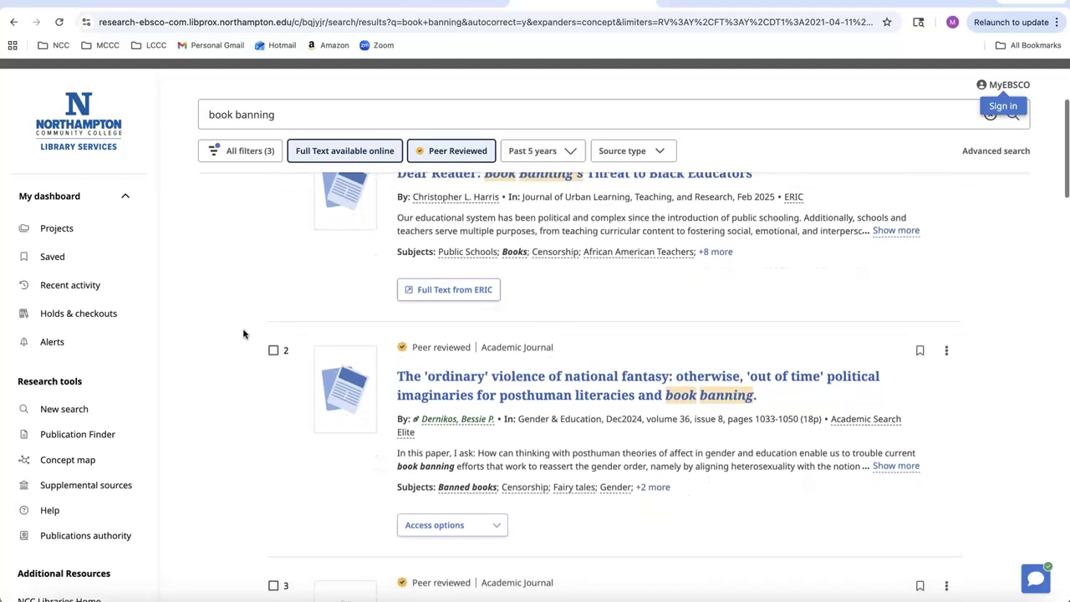
scroll(243, 334, "down", 4)
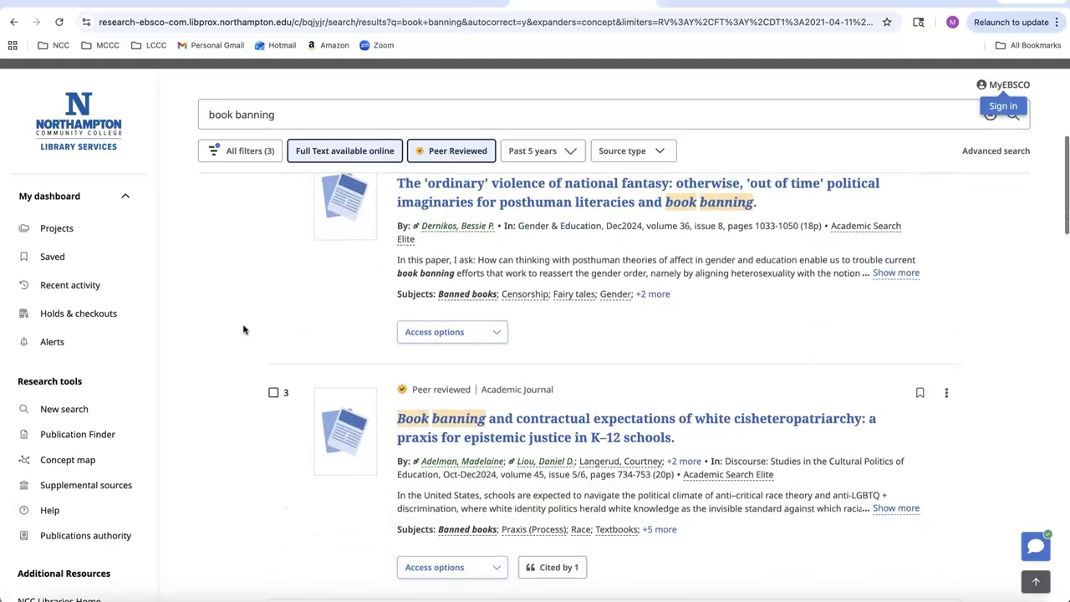
scroll(243, 330, "down", 4)
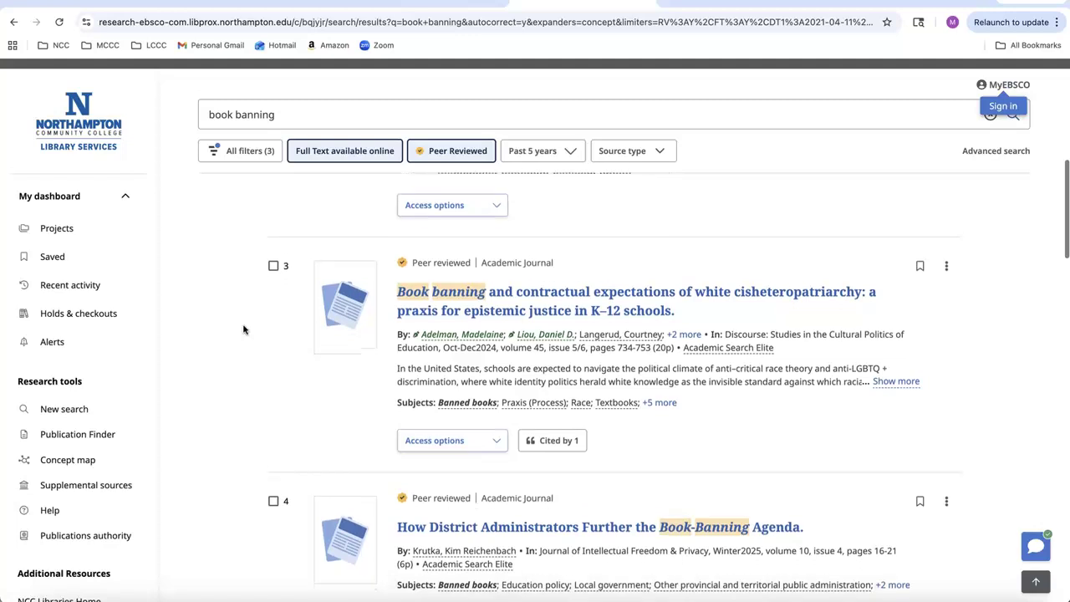
scroll(243, 329, "down", 4)
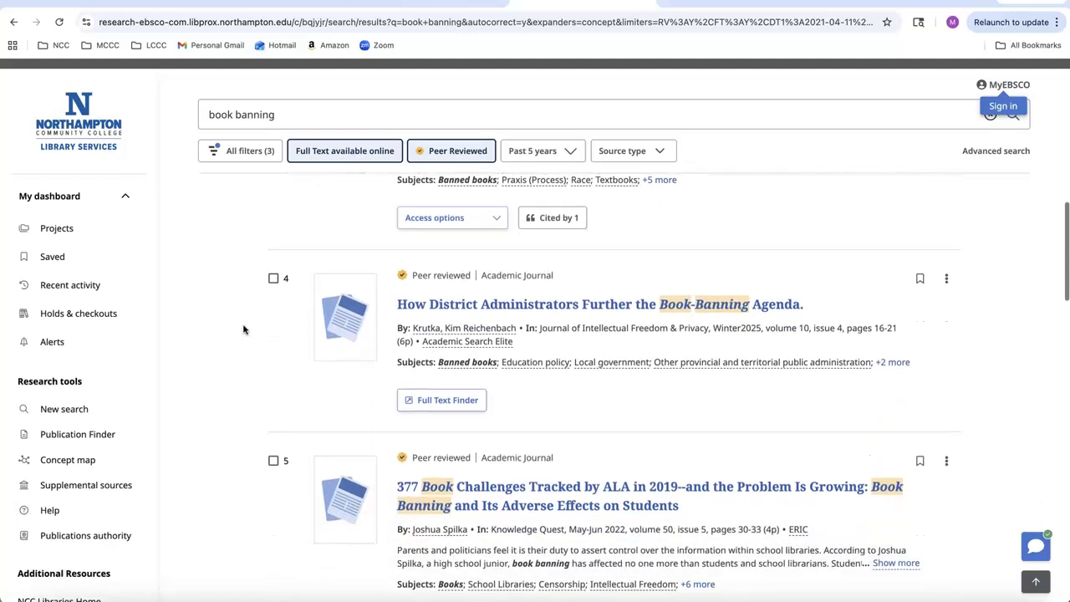
scroll(243, 330, "down", 5)
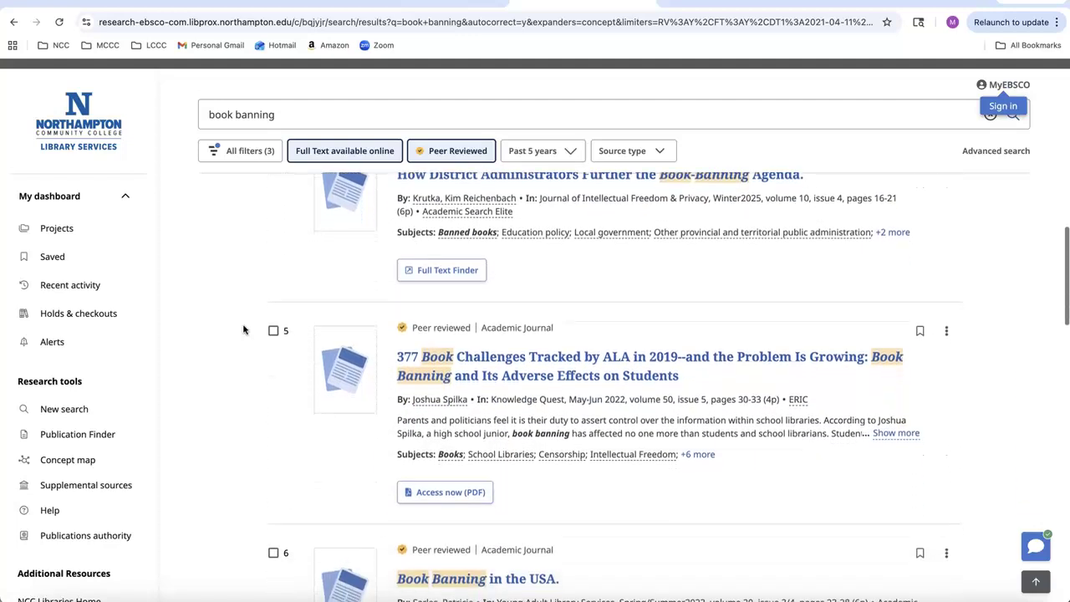
scroll(244, 329, "down", 5)
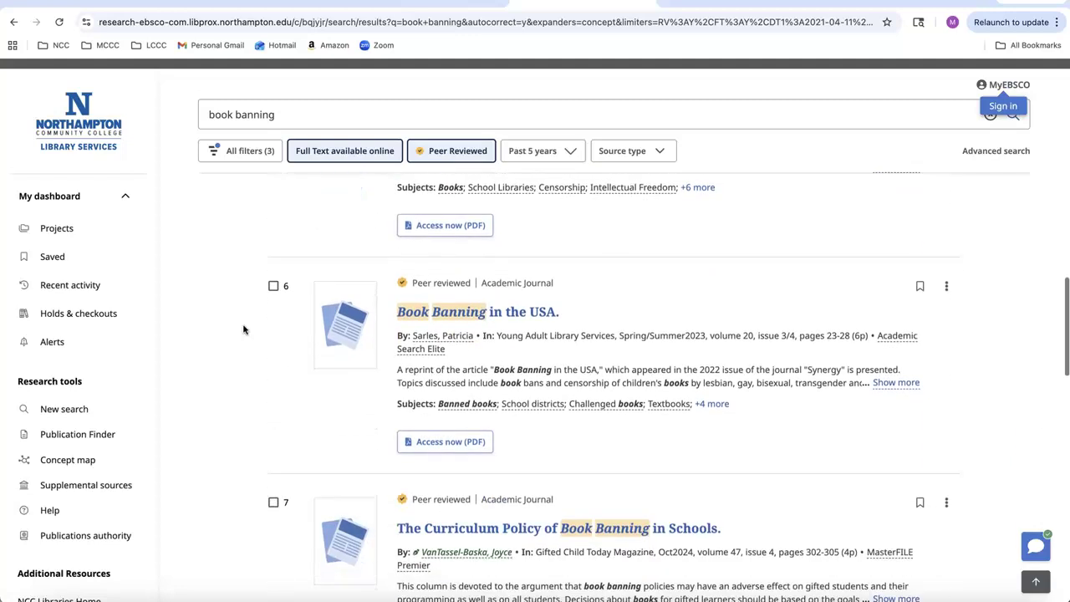
scroll(243, 329, "down", 3)
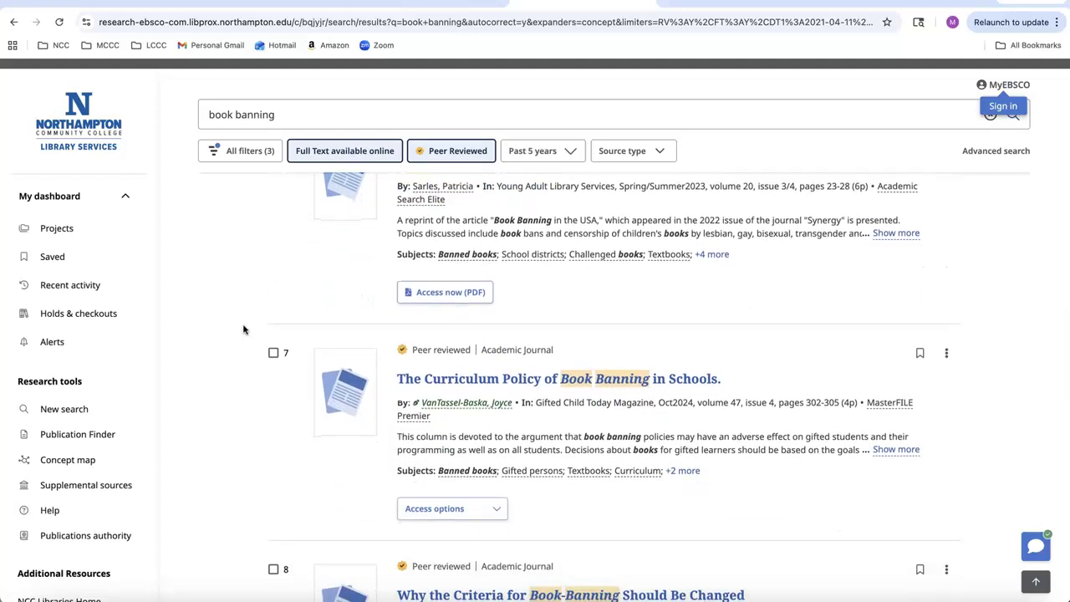
scroll(243, 330, "down", 2)
scroll(243, 329, "up", 20)
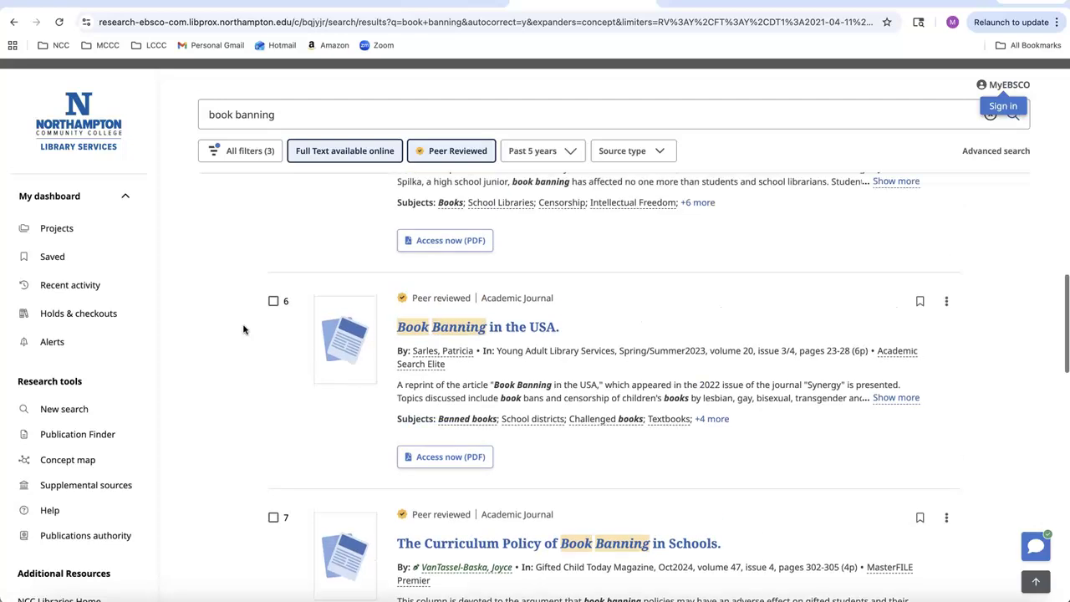
scroll(243, 329, "up", 9)
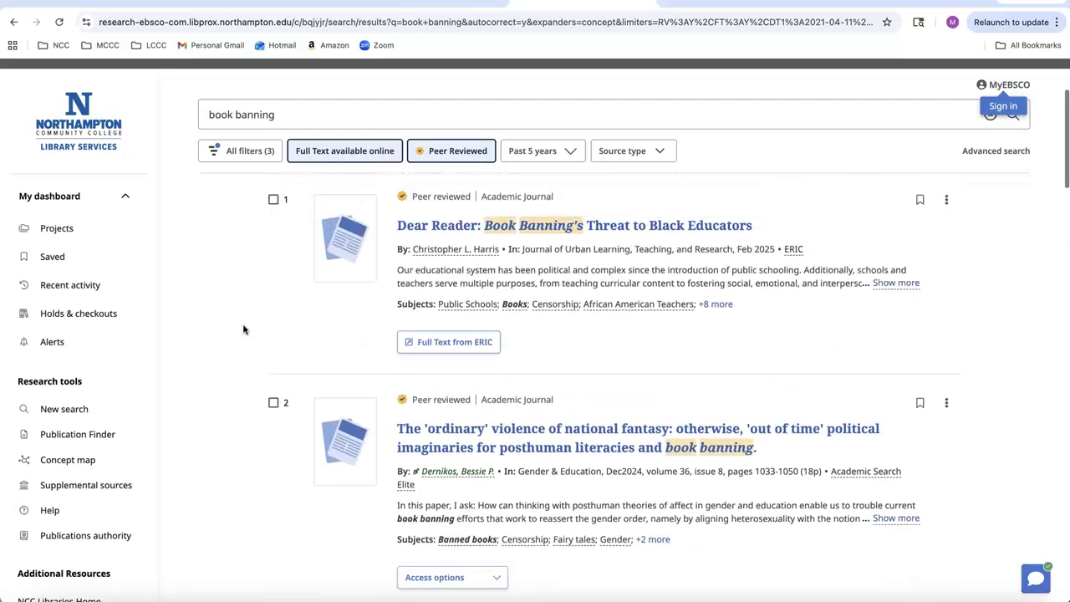
- Open the record for "Dear Reader: Book Banning's Threat to Black Educators" and review its source, peer-review status, publication date and descriptors
scroll(244, 329, "down", 1)
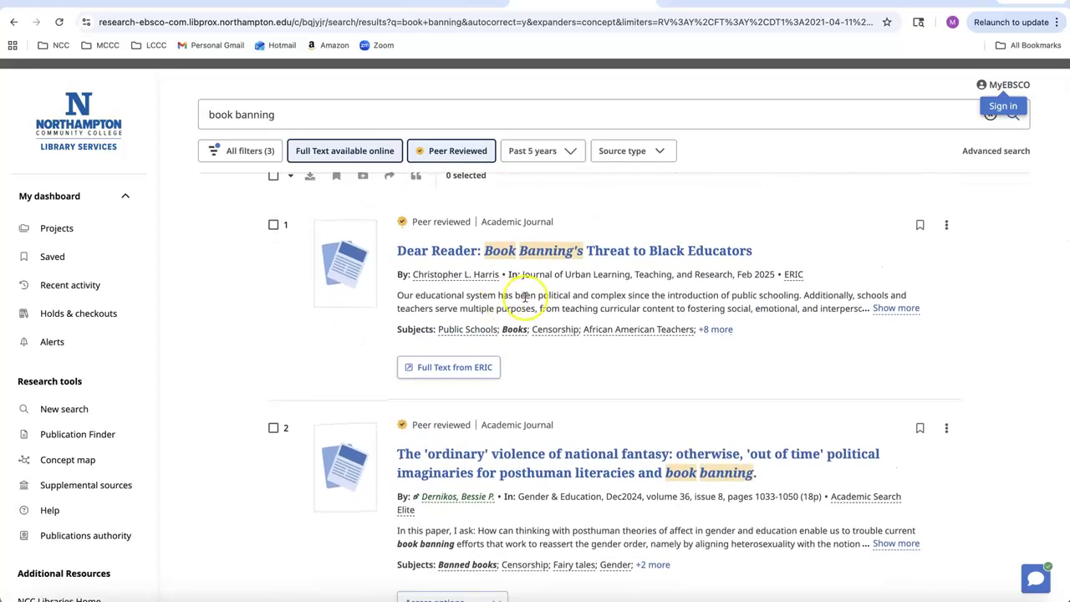
left_click(547, 251)
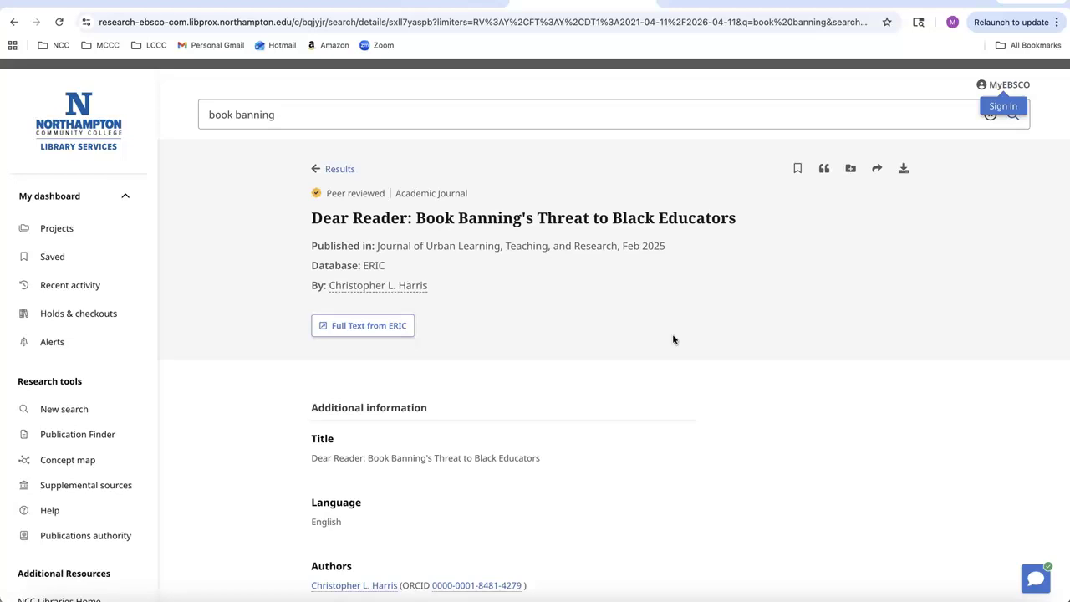
scroll(673, 339, "down", 1)
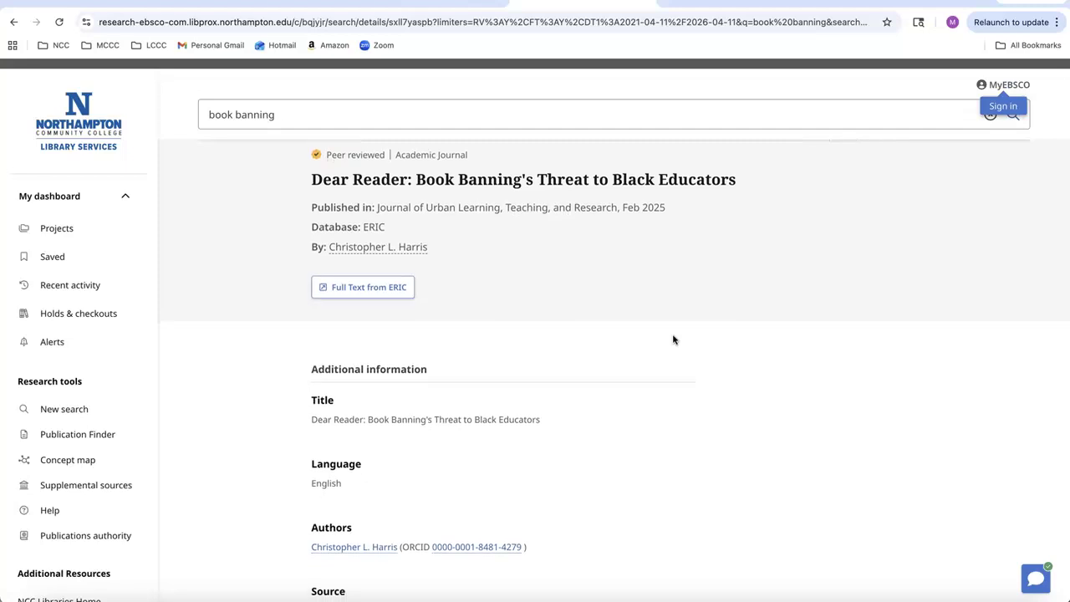
scroll(673, 340, "down", 3)
scroll(673, 340, "down", 10)
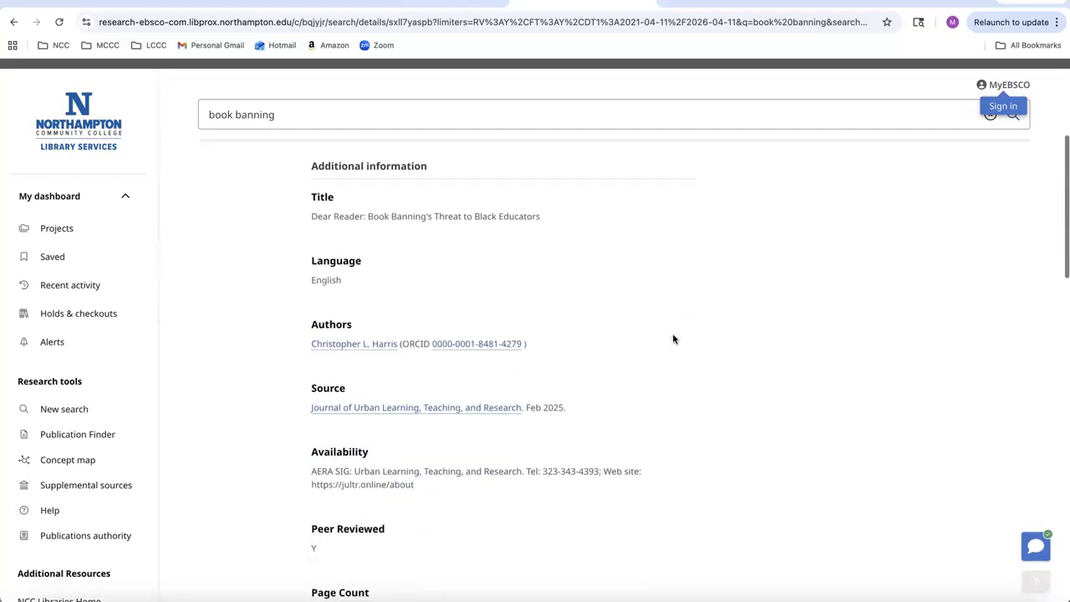
scroll(674, 339, "down", 10)
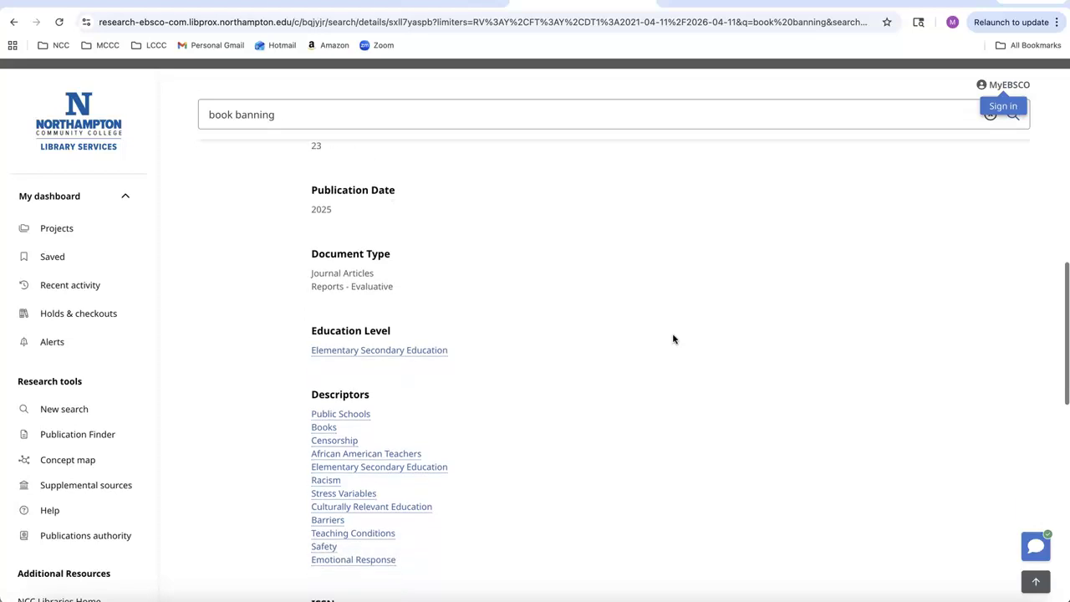
- Read the article's abstract in the detailed record to judge its relevance to book banning
scroll(673, 339, "down", 3)
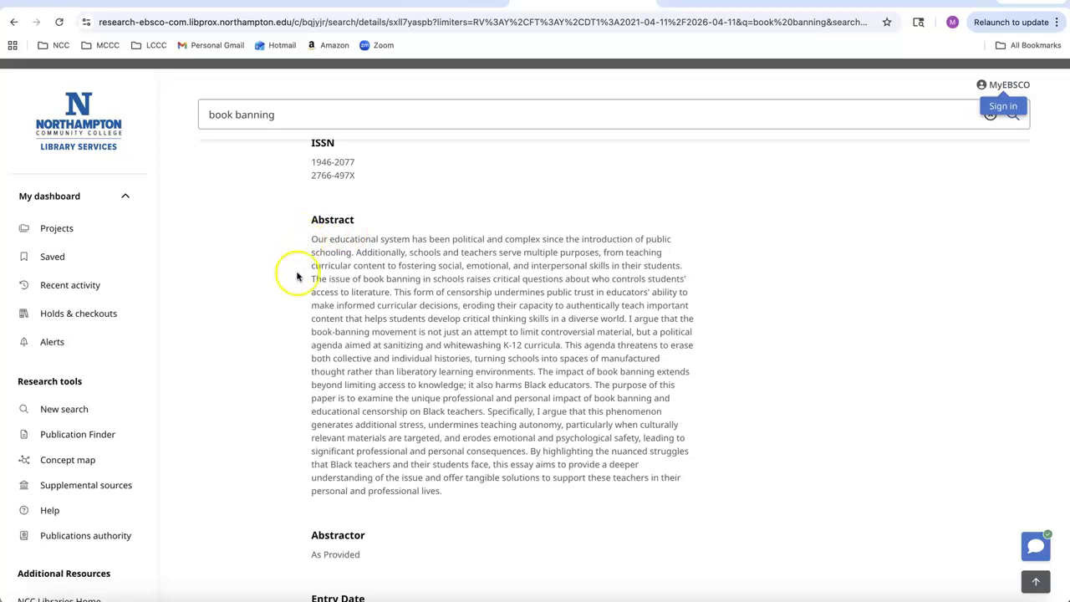
scroll(296, 287, "down", 1)
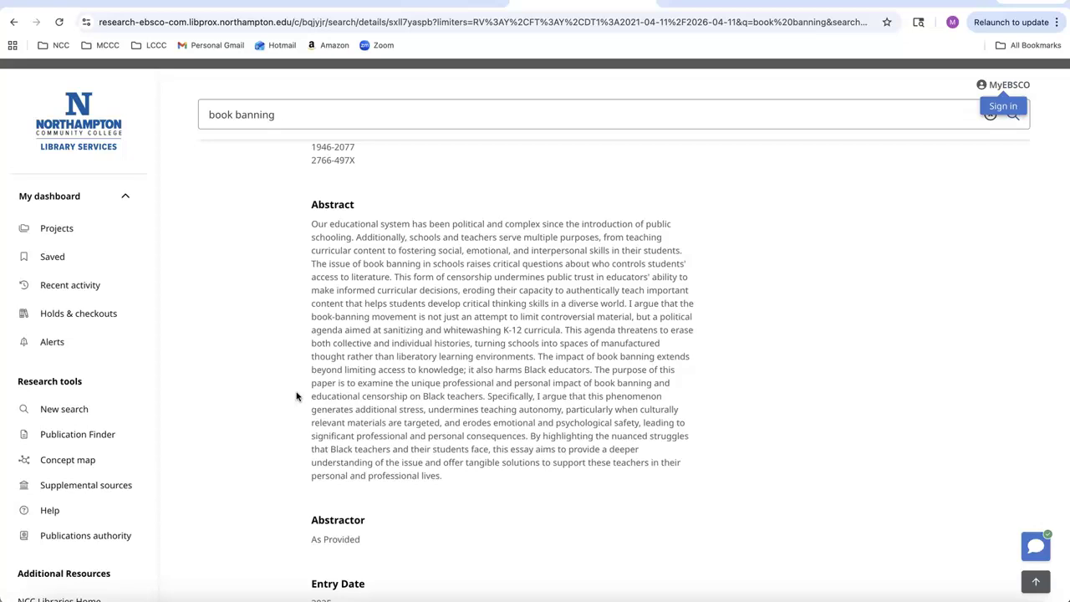
scroll(296, 397, "down", 1)
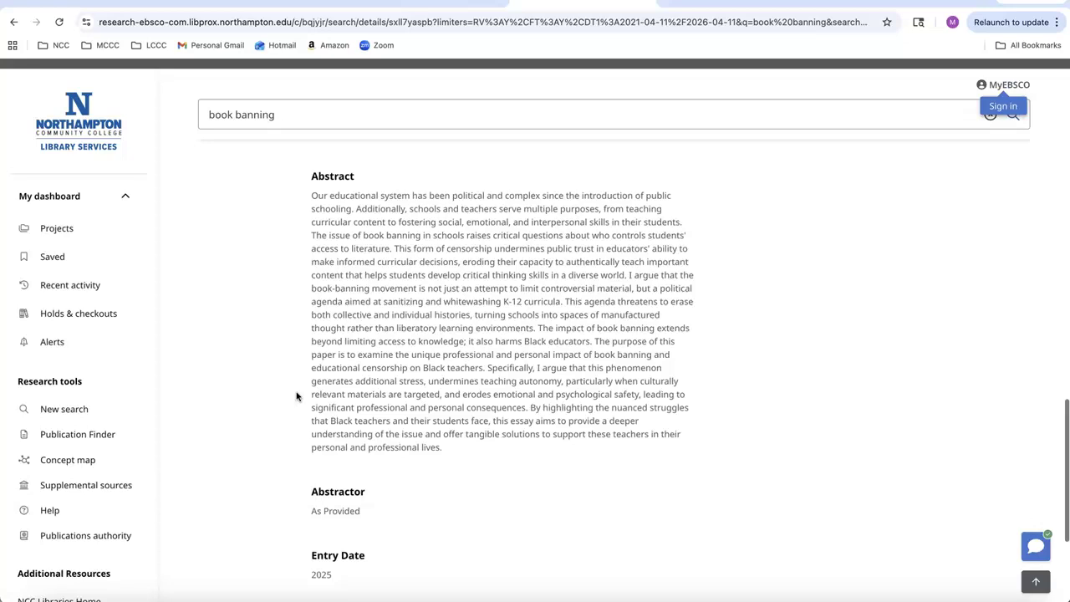
scroll(296, 396, "up", 2)
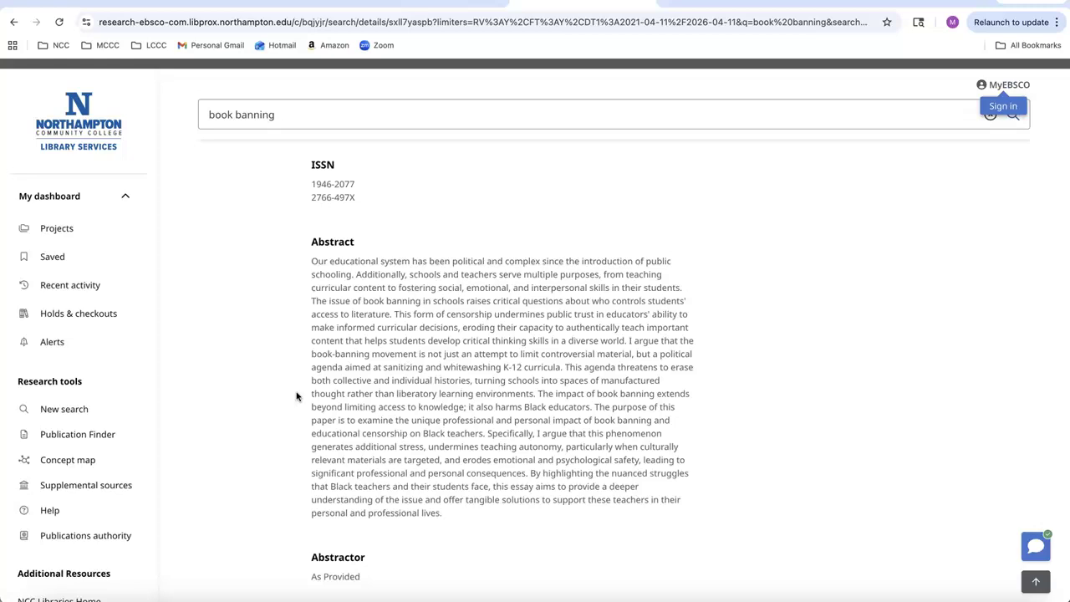
scroll(296, 396, "down", 1)
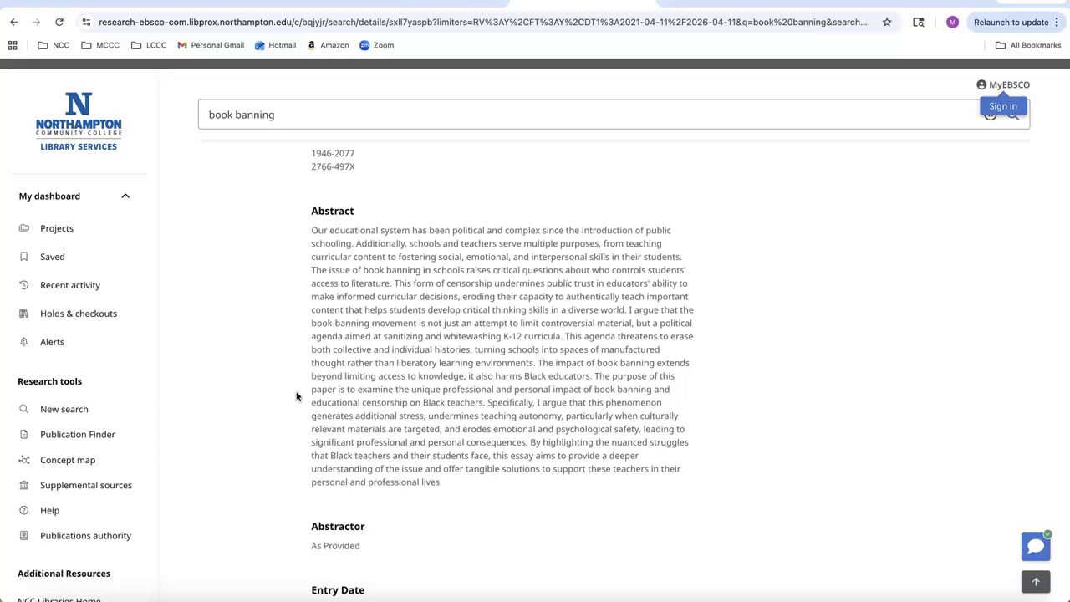
- Open the article's full-text link from ERIC at the head of its record
scroll(296, 396, "up", 5)
scroll(296, 396, "up", 8)
scroll(296, 396, "up", 2)
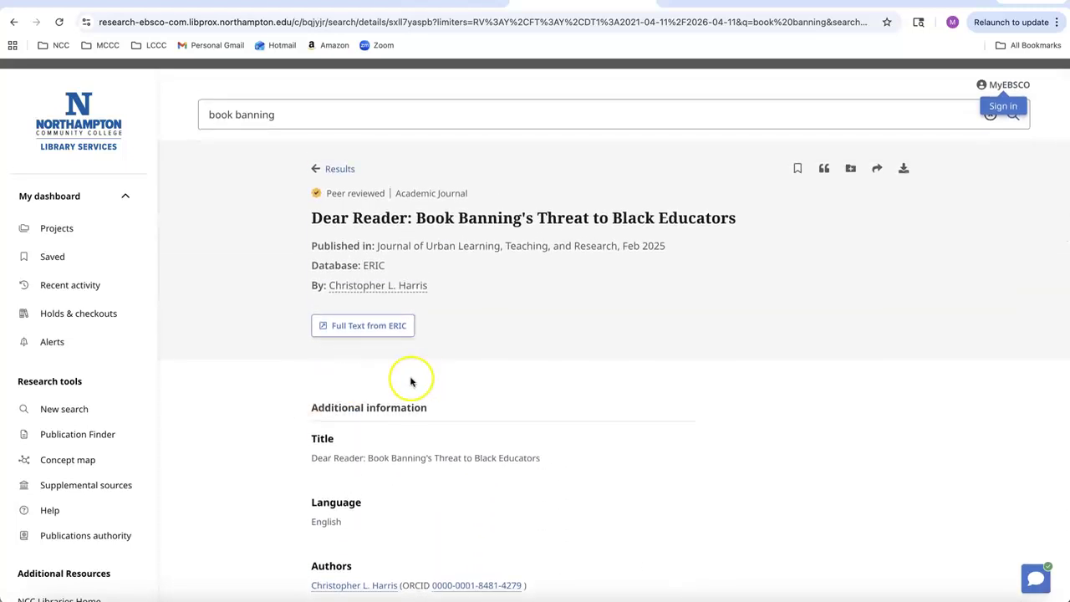
left_click(365, 332)
left_click(370, 332)
left_click(368, 331)
left_click(362, 329)
left_click(363, 328)
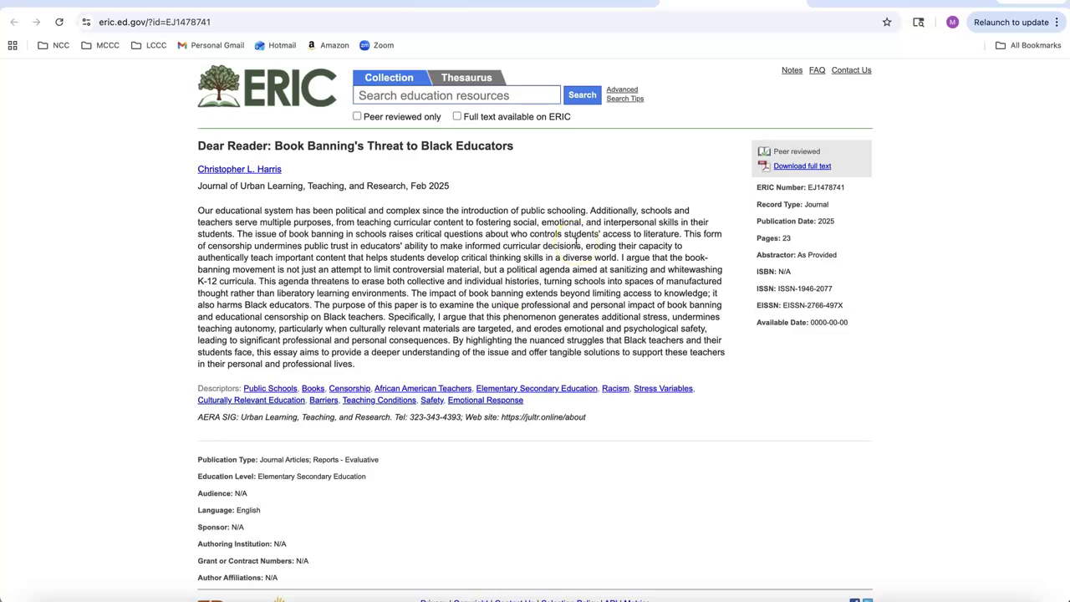
- Review the article's ERIC record and open its full-text PDF
scroll(763, 363, "down", 1)
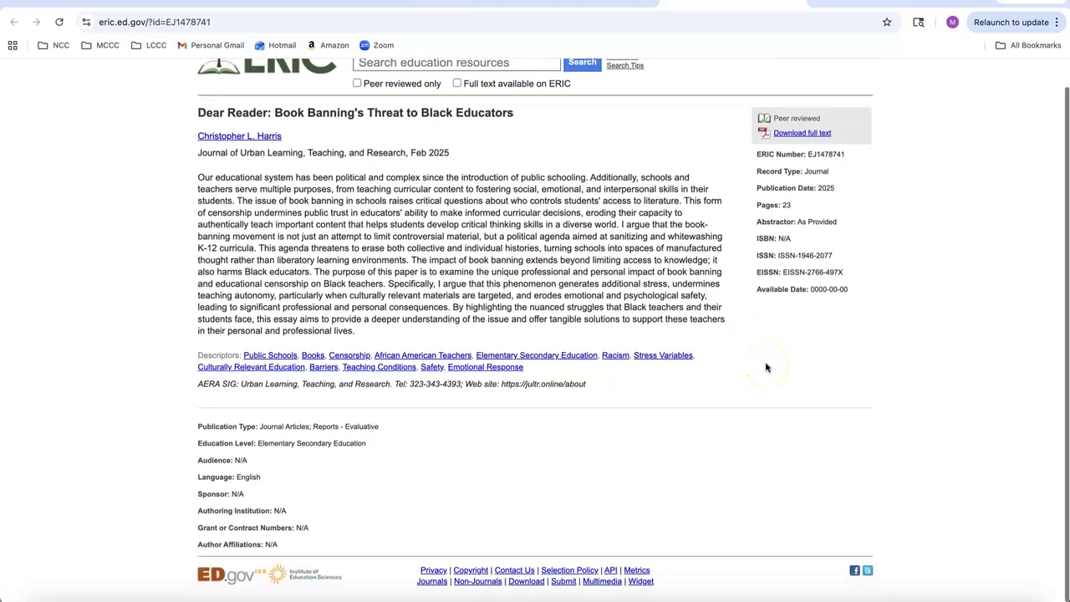
scroll(765, 368, "up", 1)
scroll(766, 368, "down", 1)
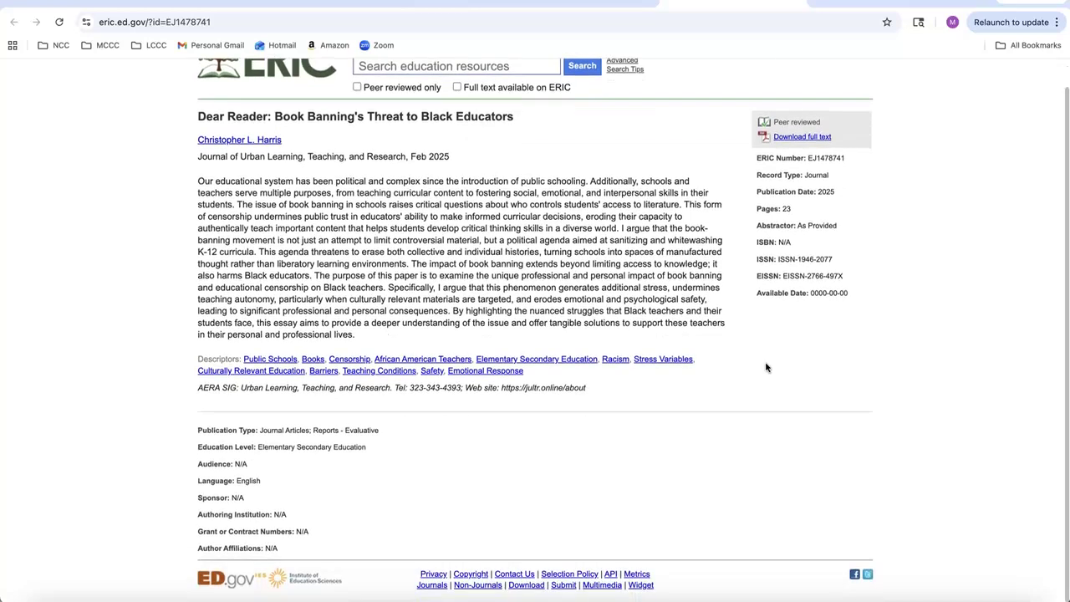
scroll(765, 368, "up", 1)
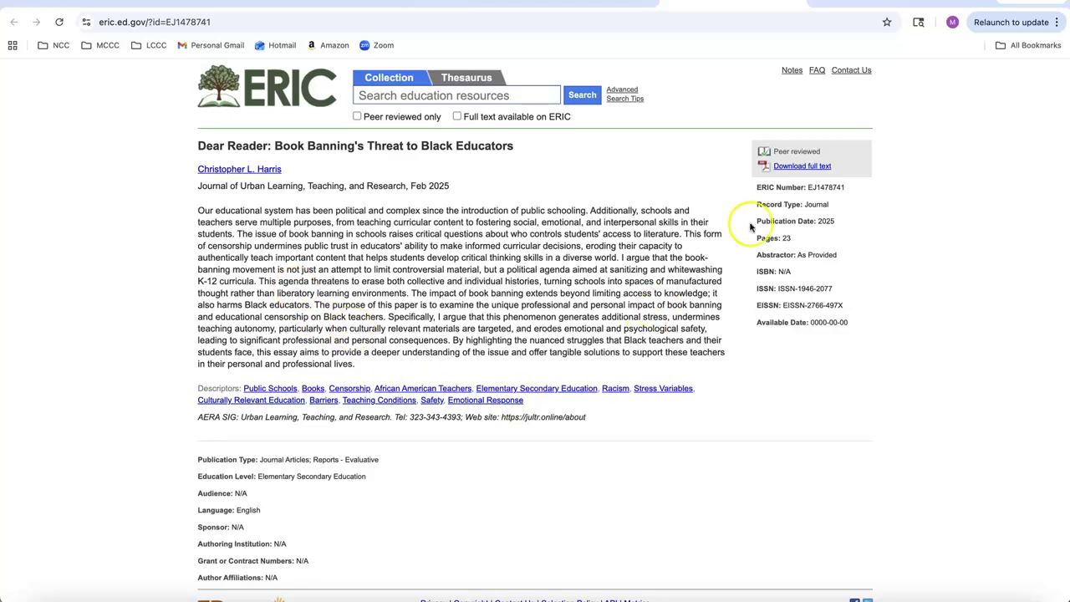
left_click(801, 167)
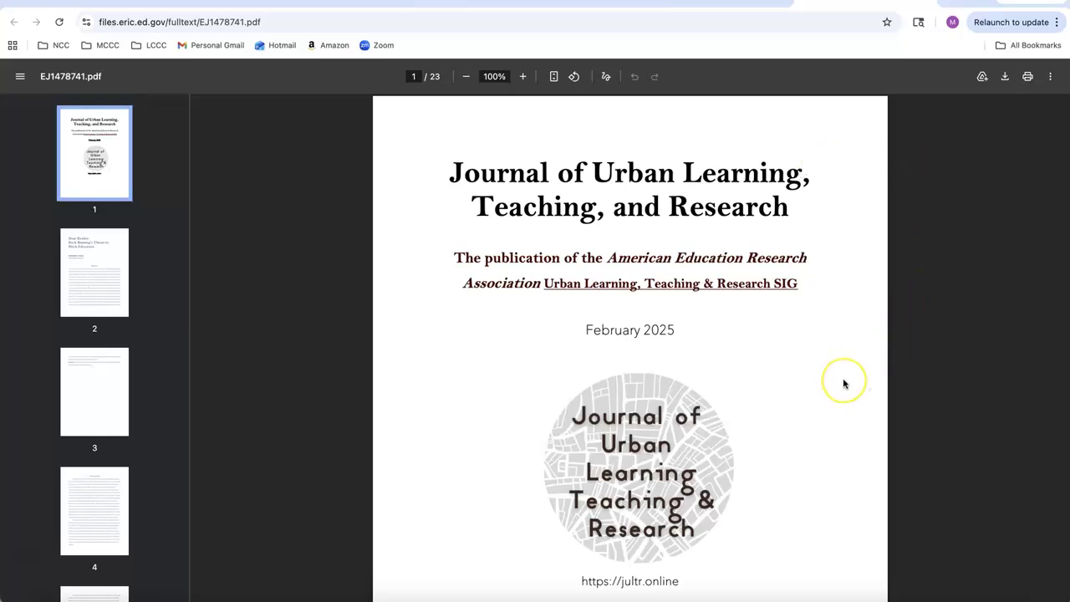
- Examine the PDF's journal cover page, article title page, abstract and keywords
scroll(843, 384, "down", 1)
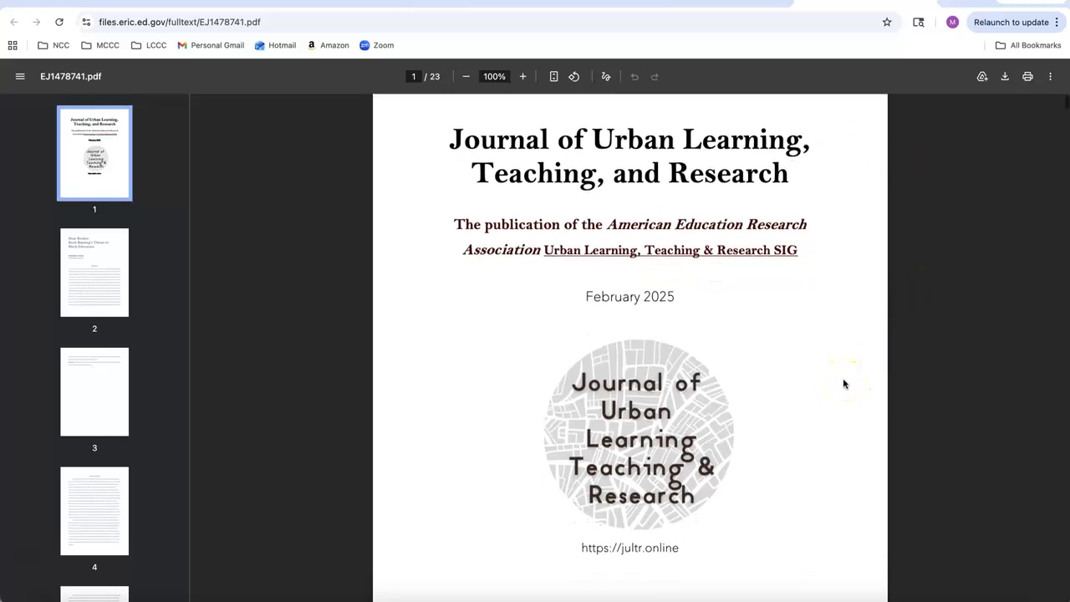
scroll(843, 383, "down", 5)
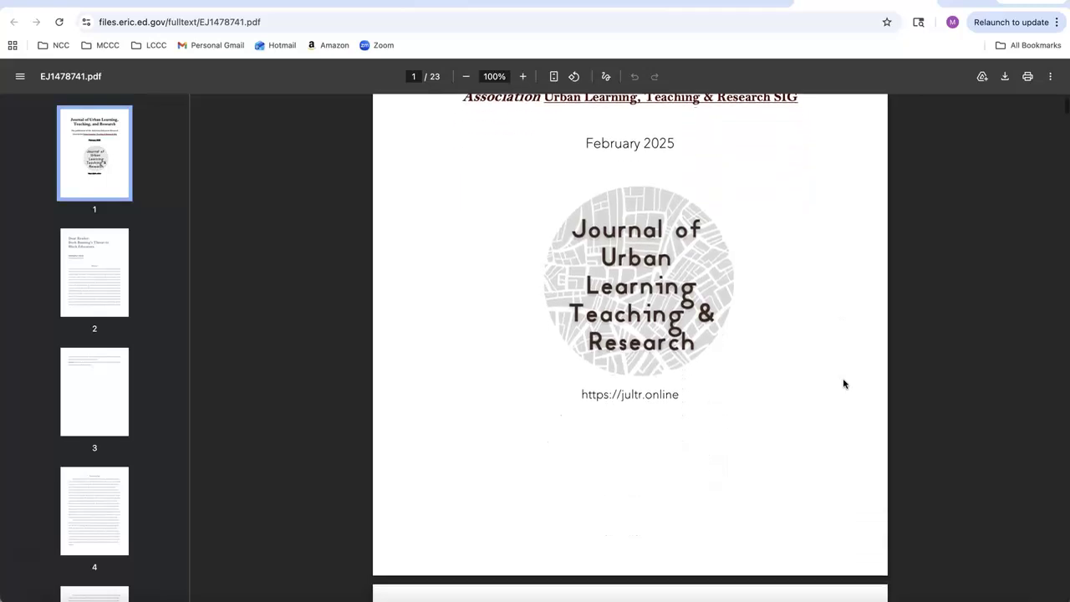
scroll(843, 384, "down", 10)
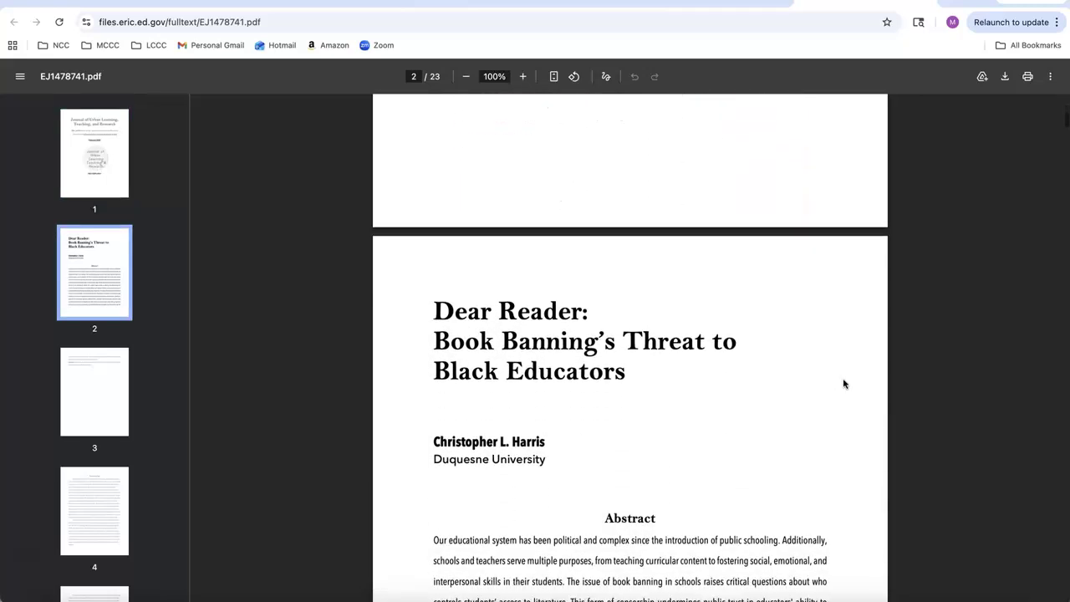
scroll(844, 384, "down", 4)
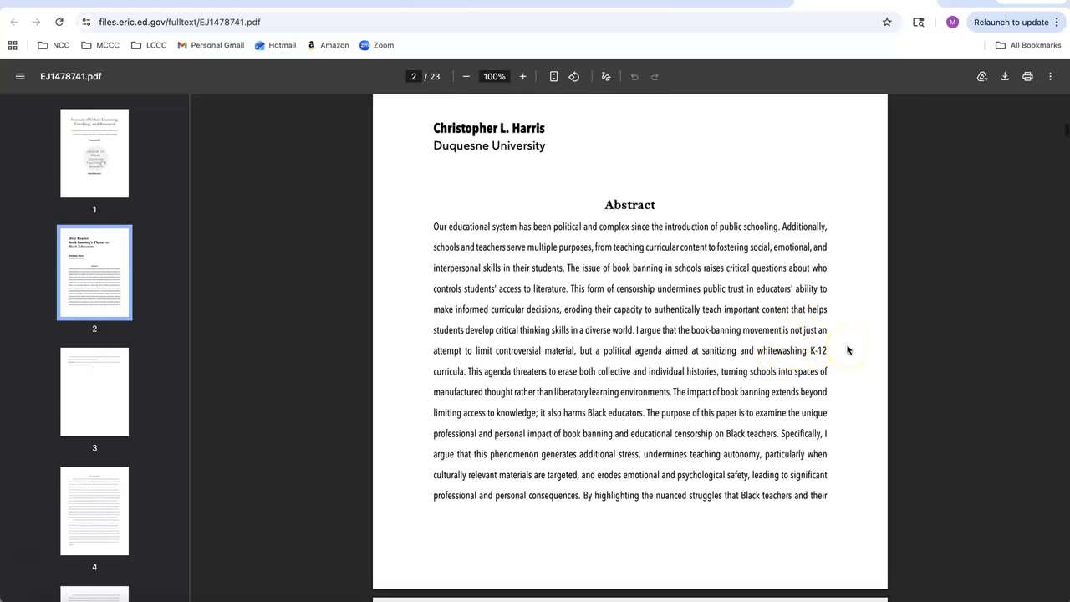
scroll(847, 349, "down", 1)
scroll(847, 349, "down", 10)
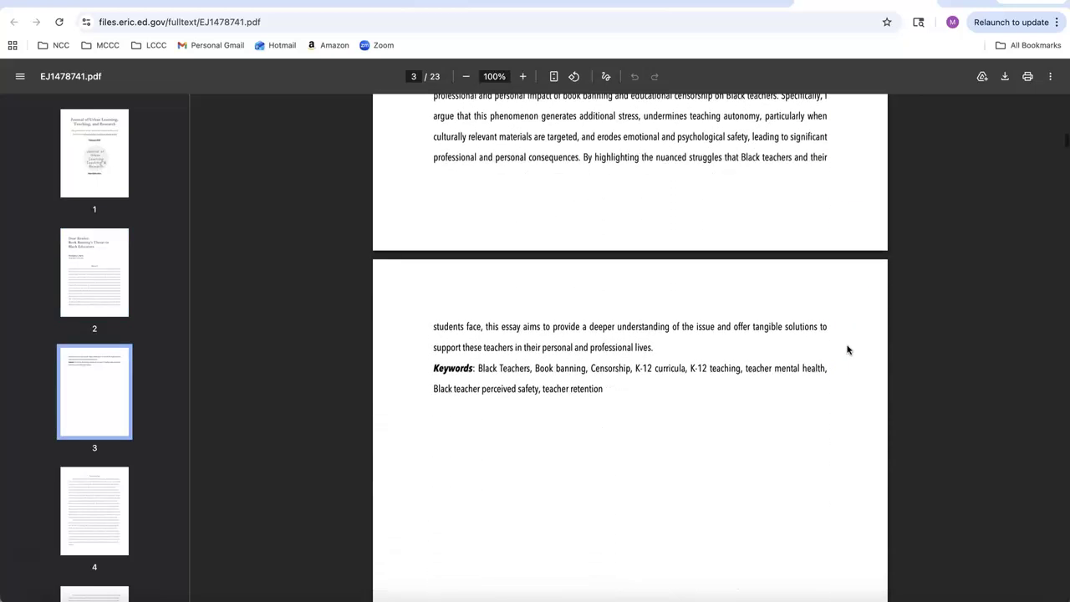
scroll(848, 350, "down", 13)
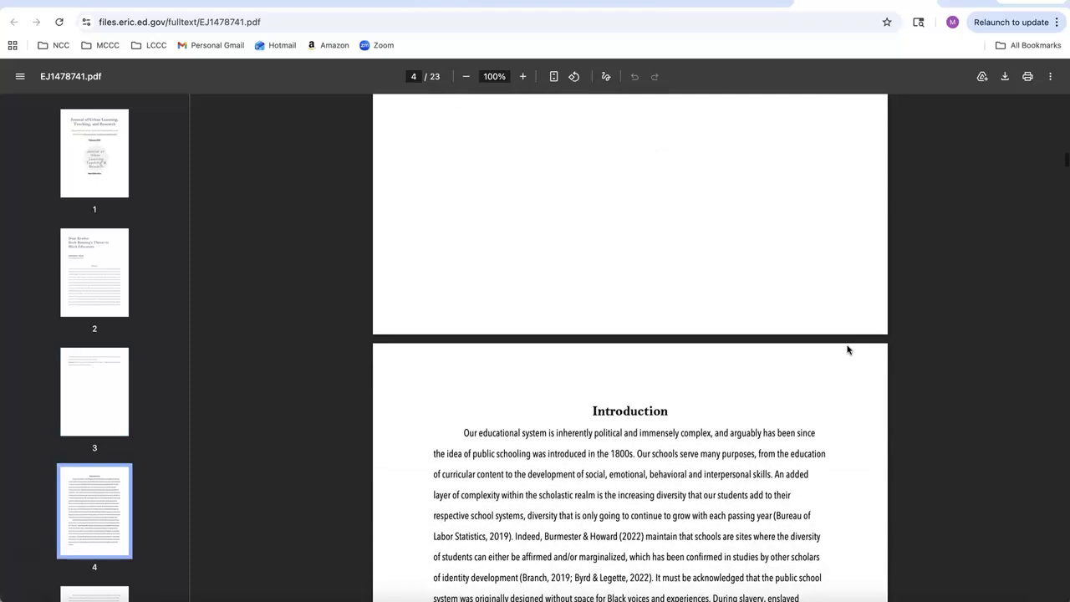
- Look through the Introduction and the "Book Banning and Educational Censorship" section, examining the headings and in-text citations
scroll(847, 349, "down", 1)
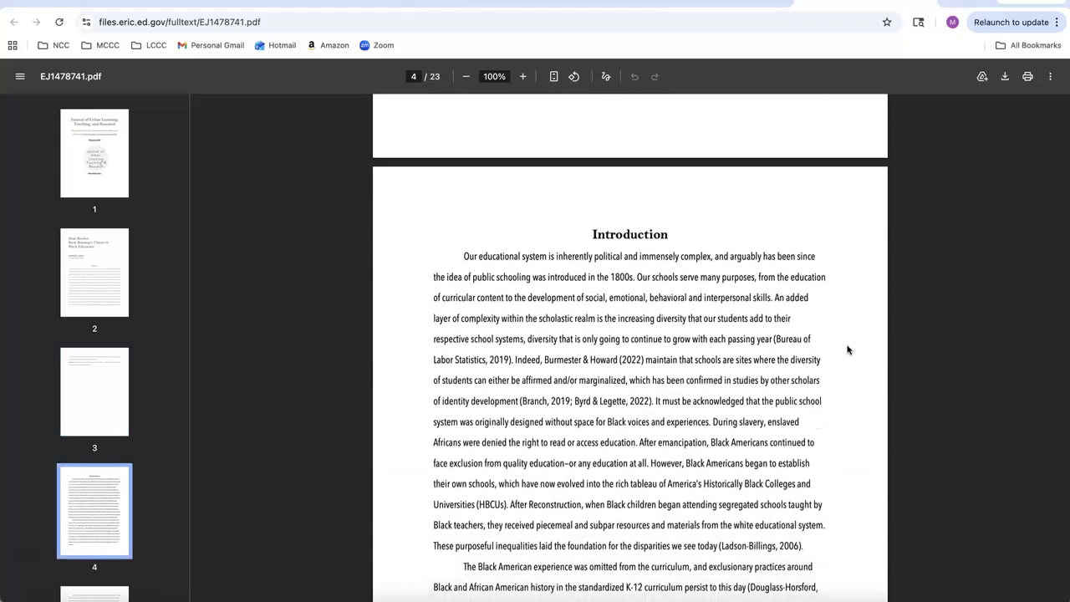
scroll(847, 350, "down", 2)
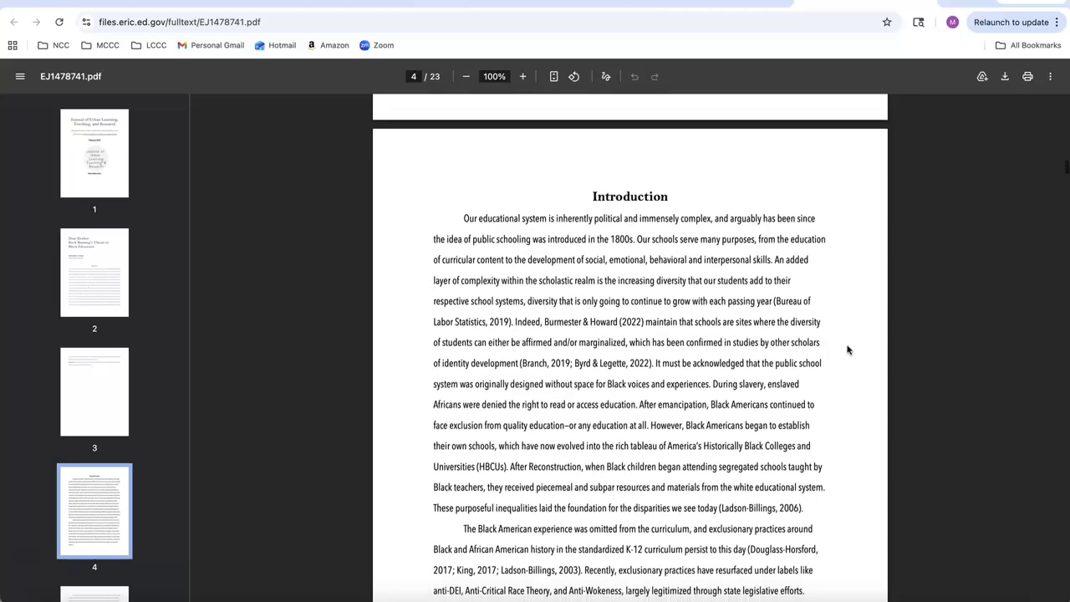
scroll(847, 349, "down", 8)
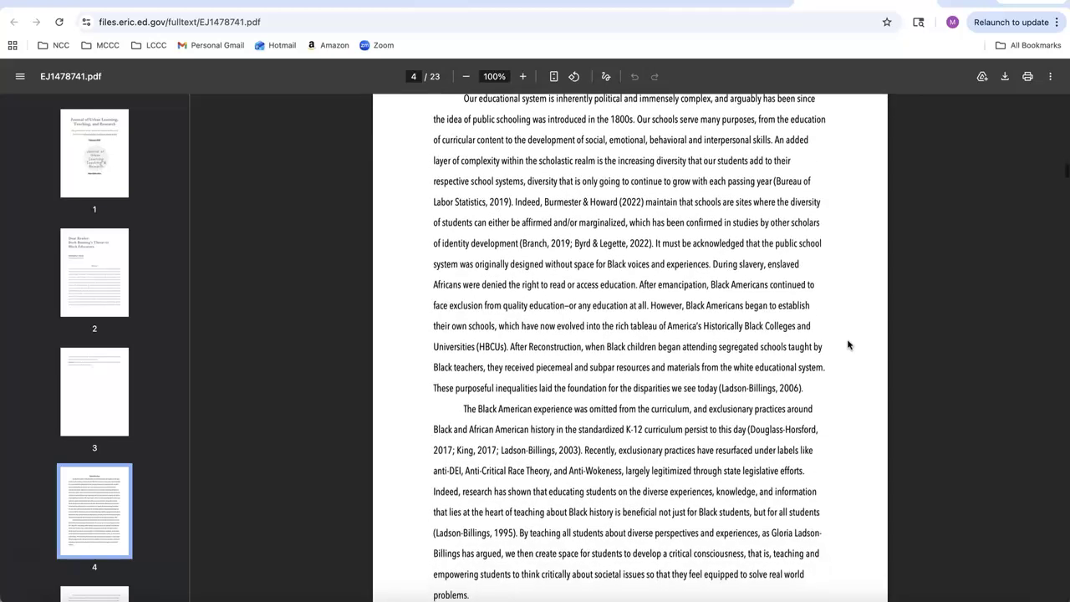
scroll(847, 344, "down", 8)
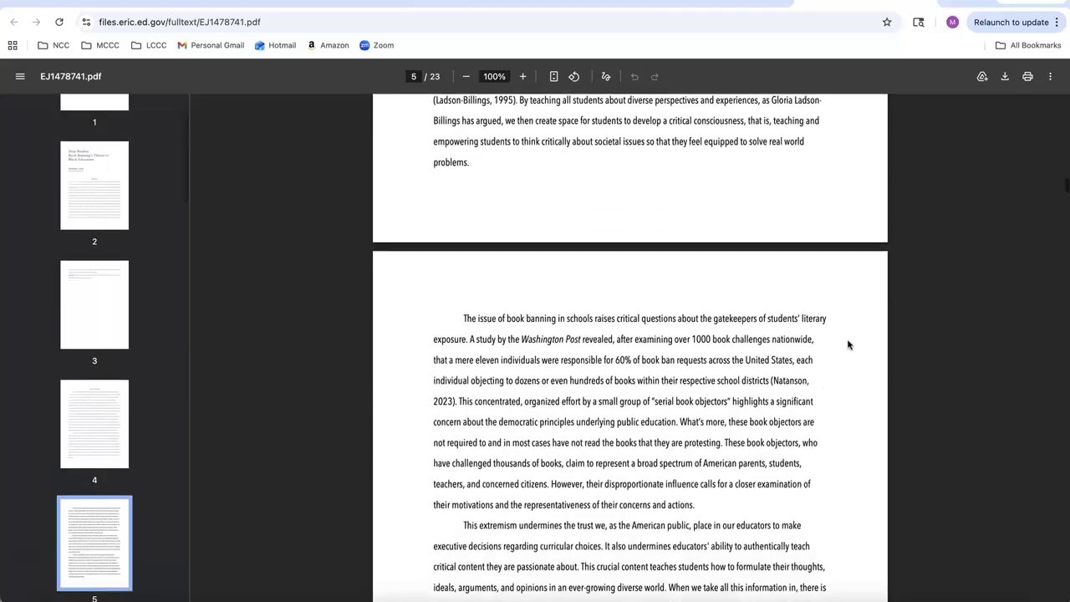
scroll(847, 345, "down", 6)
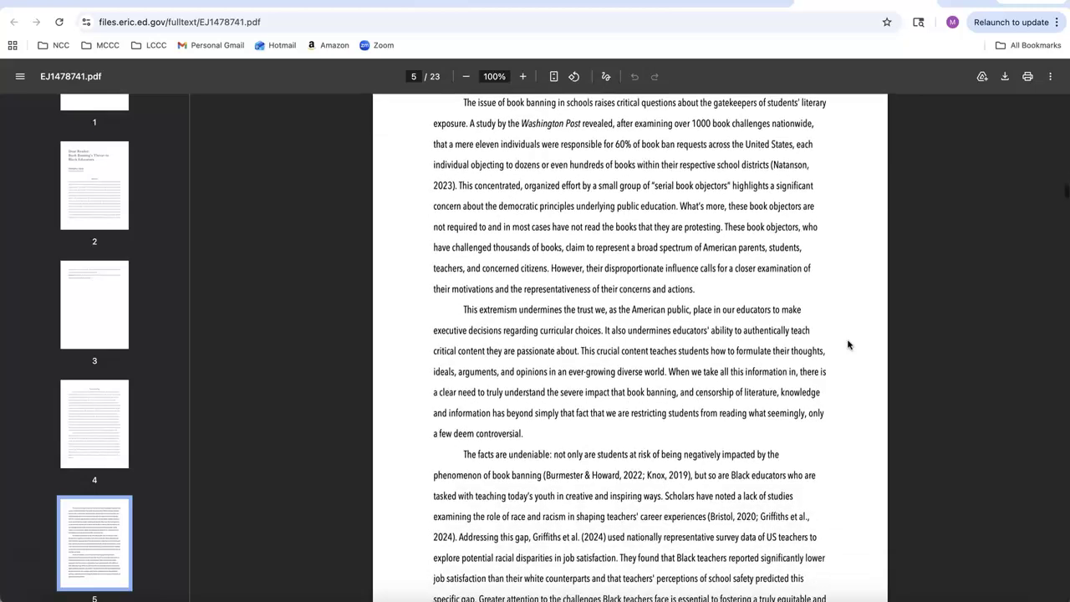
scroll(847, 345, "down", 13)
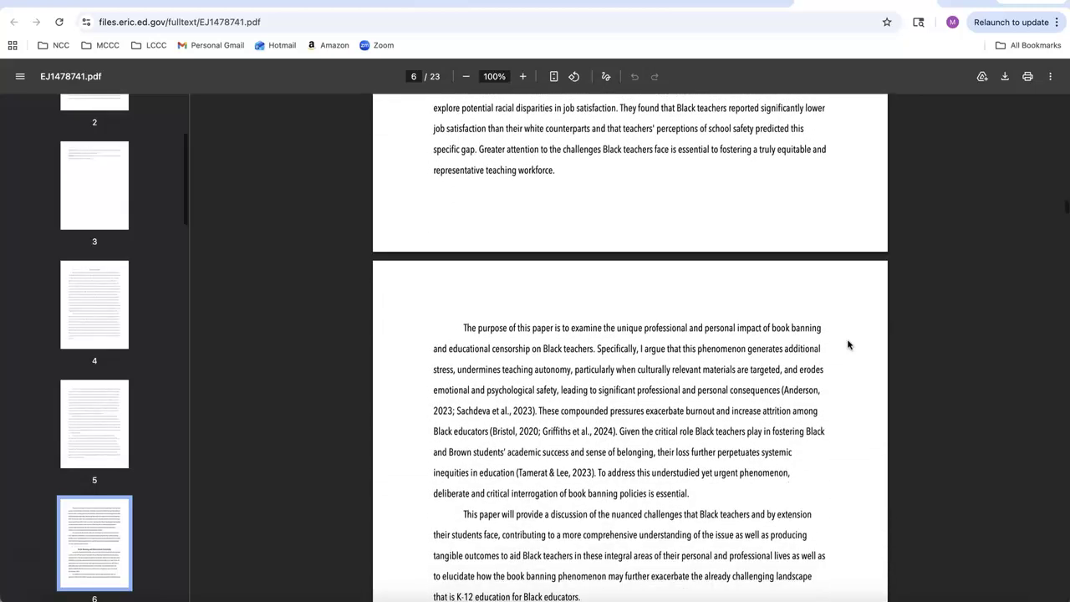
scroll(848, 344, "down", 3)
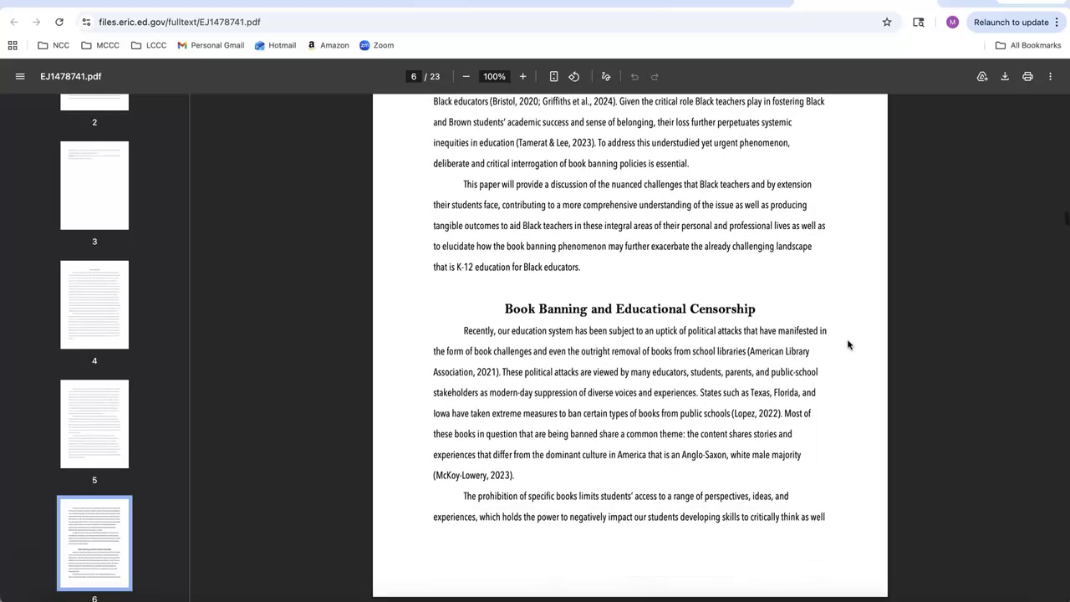
scroll(847, 344, "down", 1)
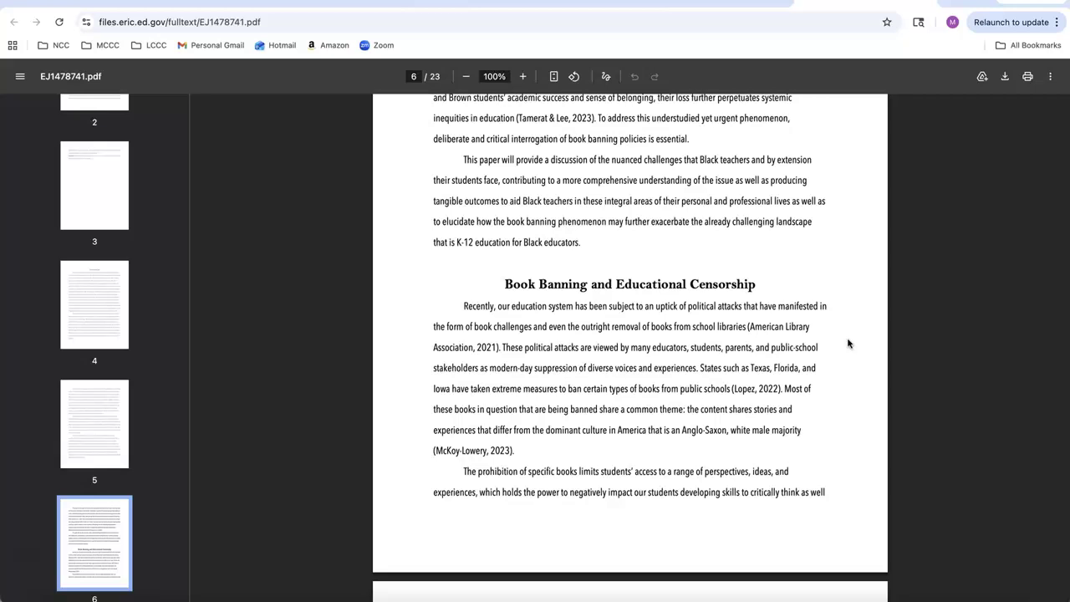
- Read through the "Positionality" and "Book Banning's Impact on Black Teachers" sections of the PDF, examining the headings and in-text citations
scroll(847, 343, "down", 6)
scroll(848, 338, "down", 12)
scroll(847, 337, "down", 7)
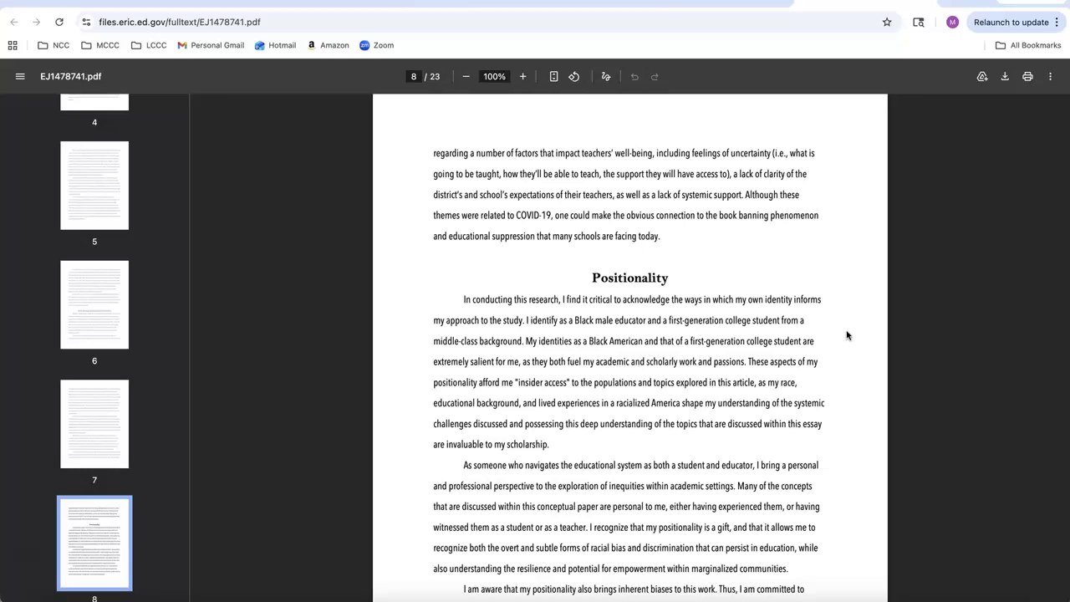
scroll(846, 334, "down", 2)
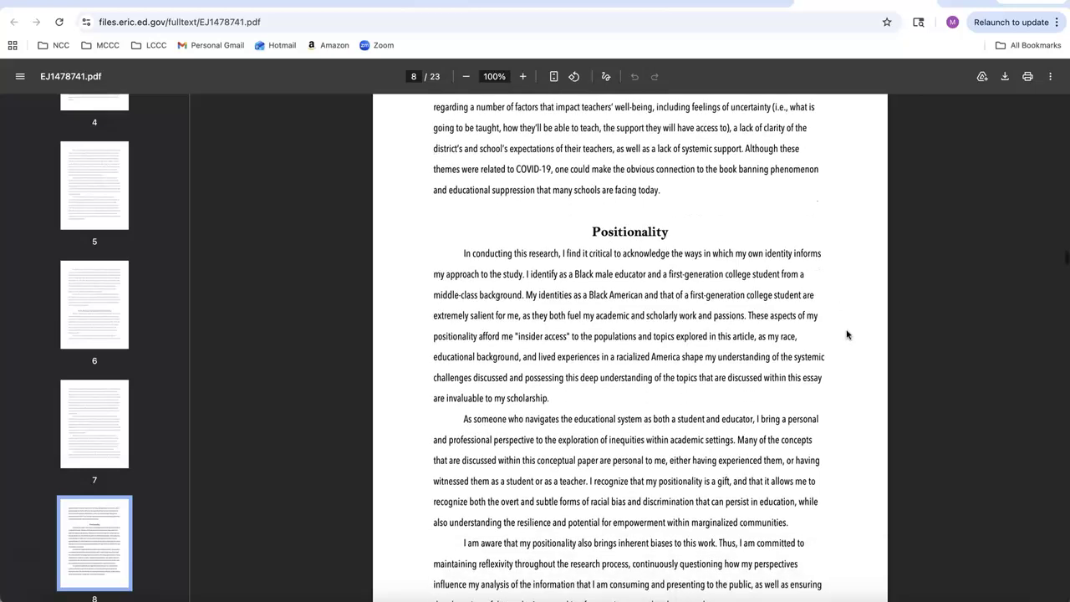
scroll(846, 331, "down", 5)
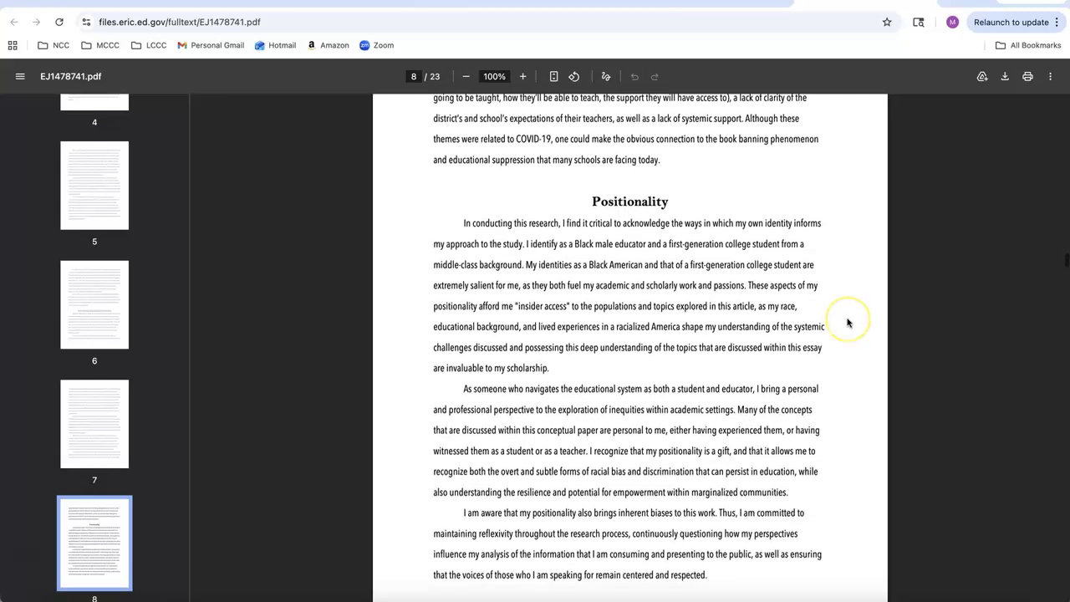
scroll(846, 322, "down", 13)
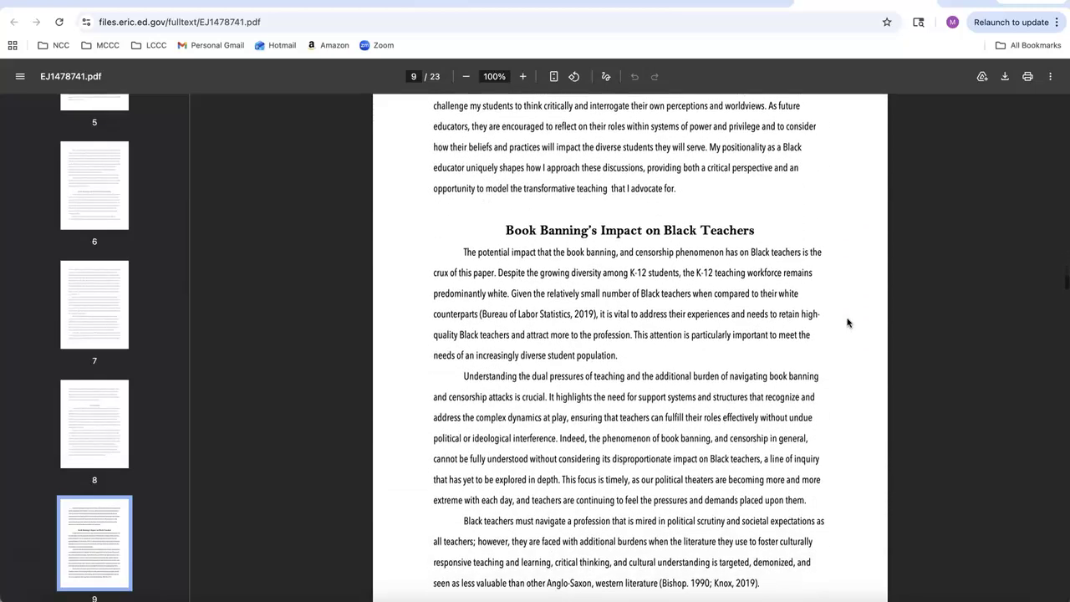
scroll(847, 323, "down", 5)
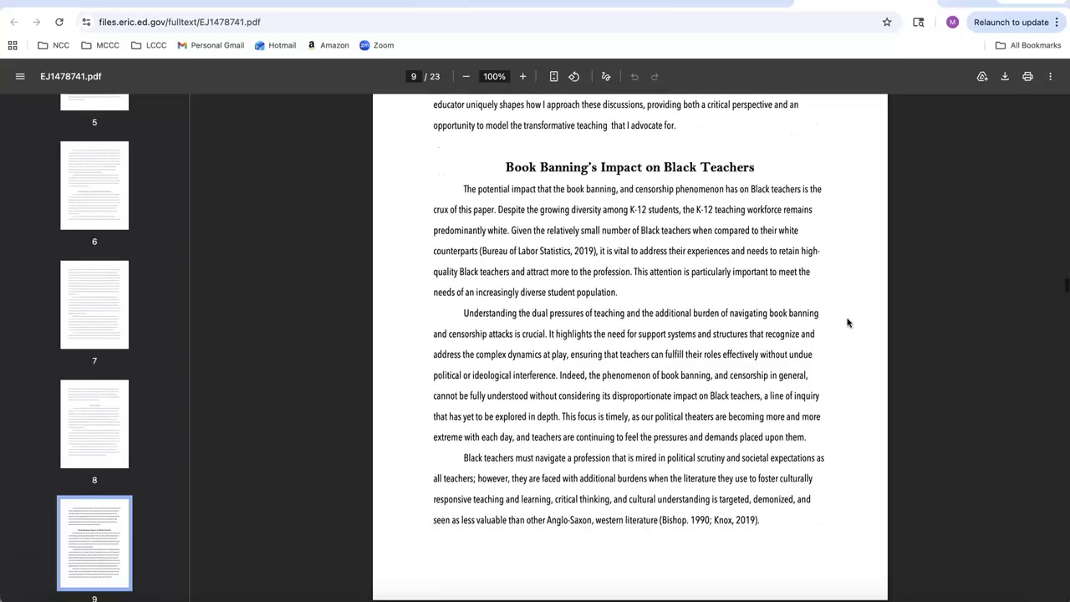
scroll(846, 323, "down", 9)
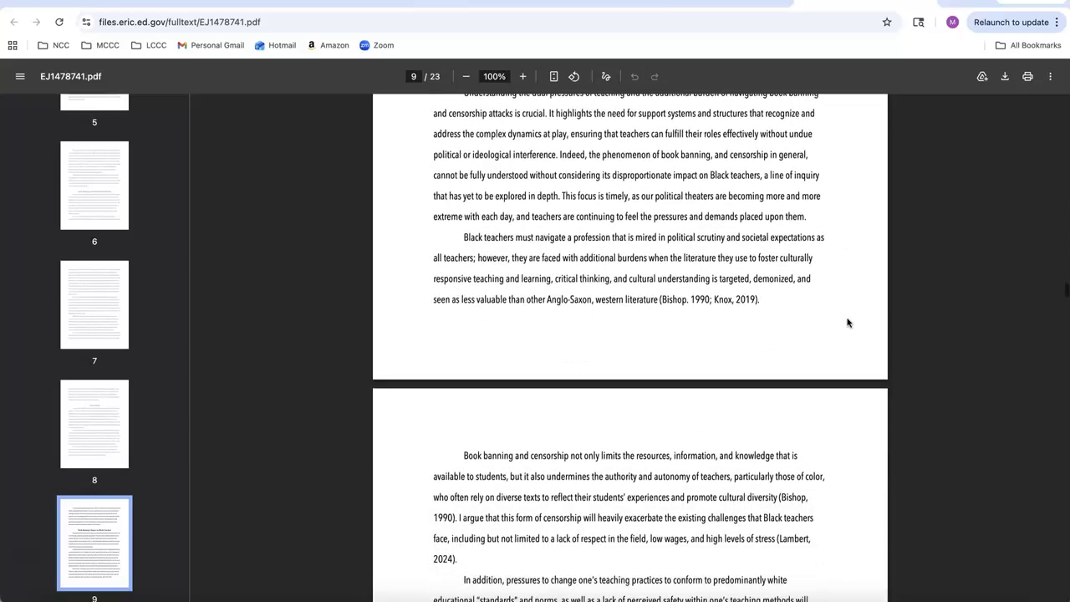
- Examine the subsections on the importance of Black teachers and on burnout, emotional toll and perceived safety, up to "Solutions and Recommendations"
scroll(846, 323, "down", 9)
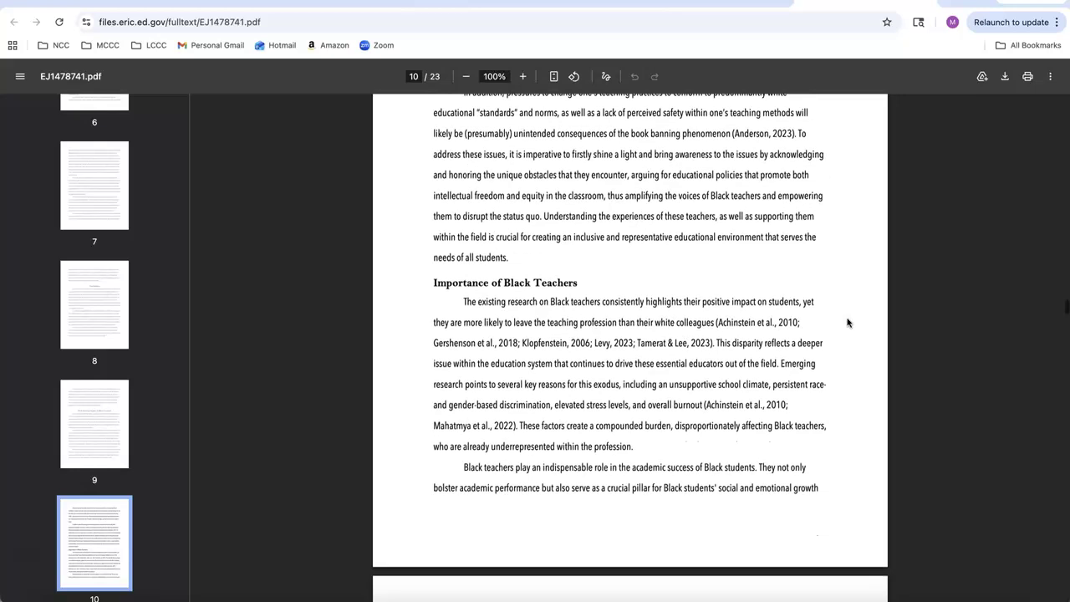
scroll(847, 323, "down", 3)
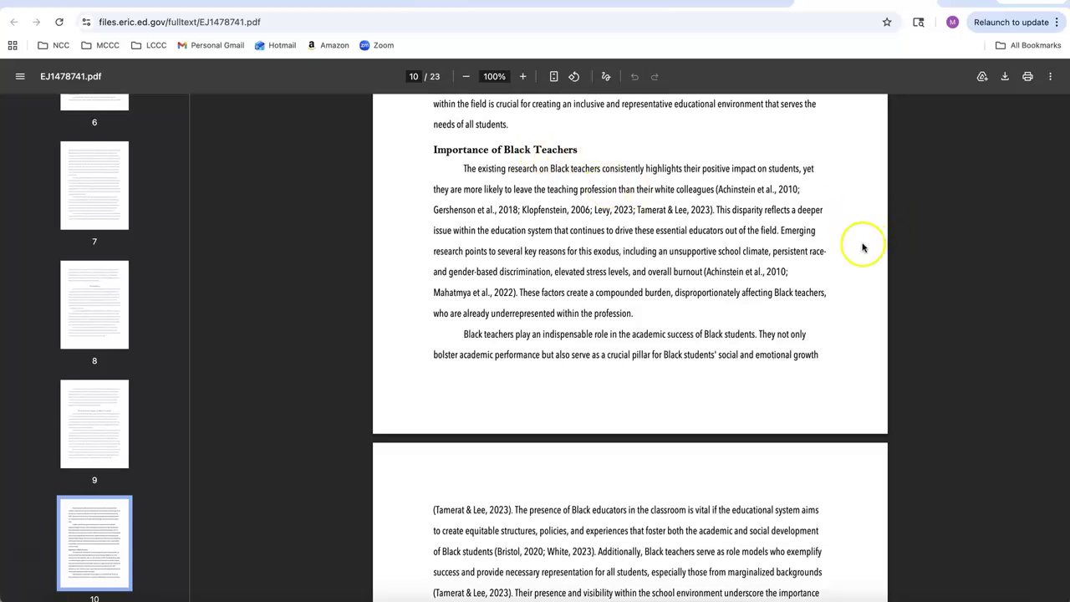
scroll(862, 248, "down", 10)
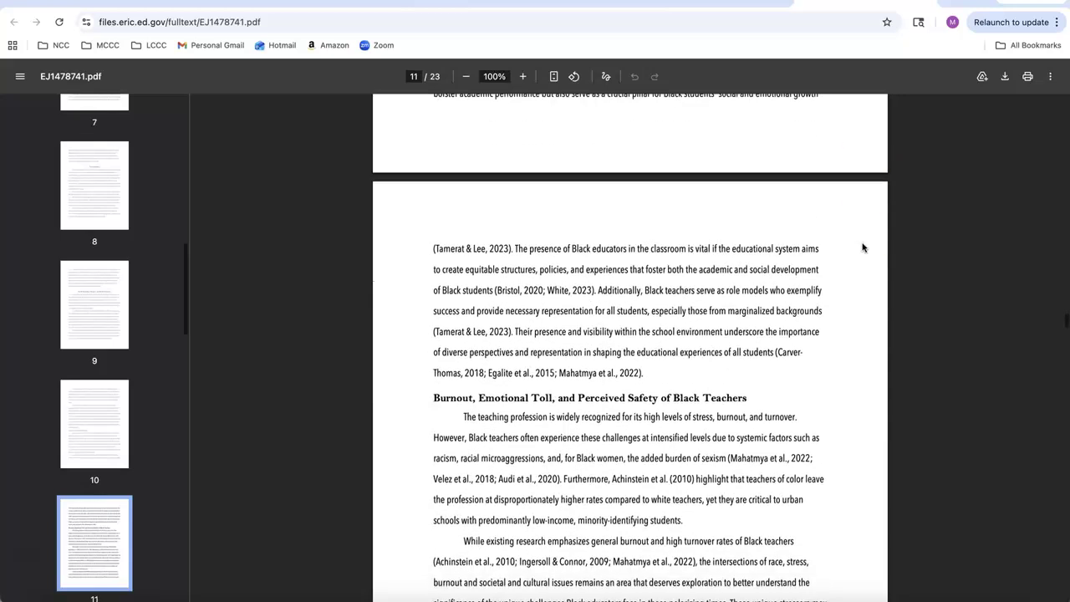
scroll(863, 247, "down", 3)
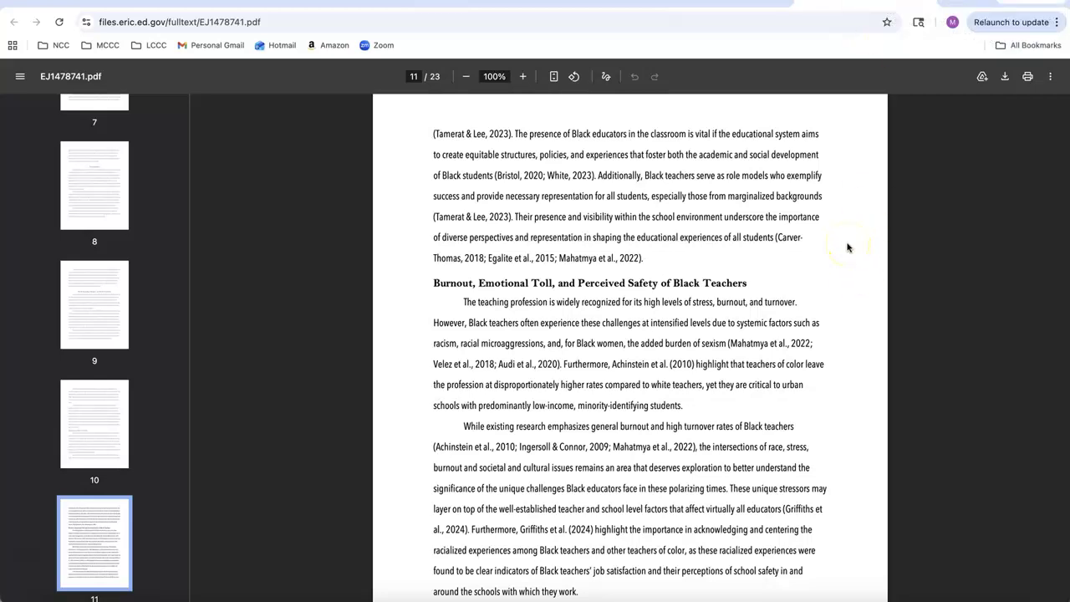
scroll(846, 248, "down", 3)
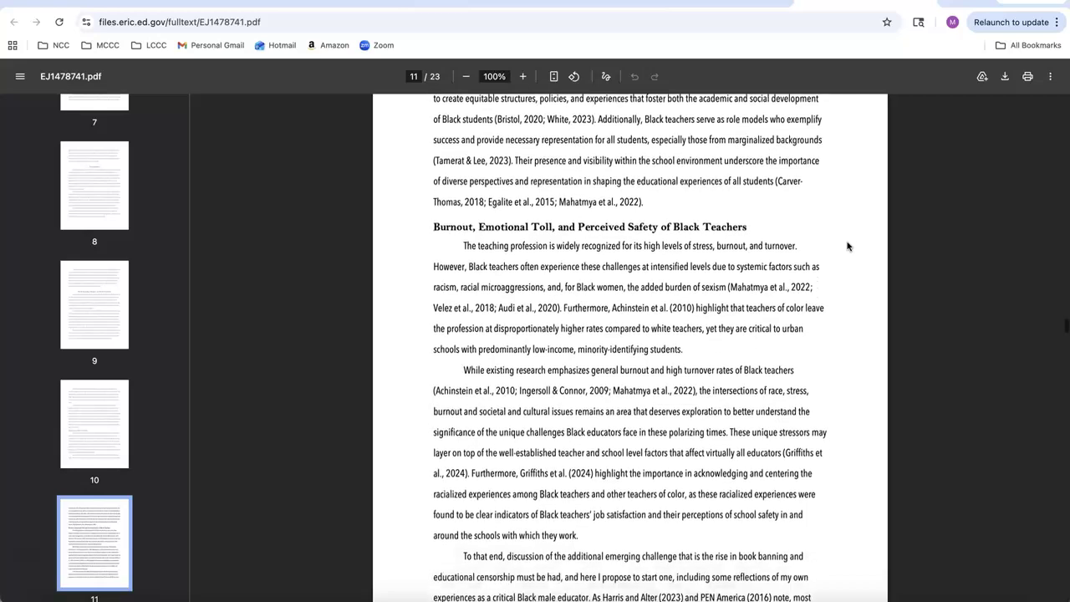
scroll(848, 241, "down", 10)
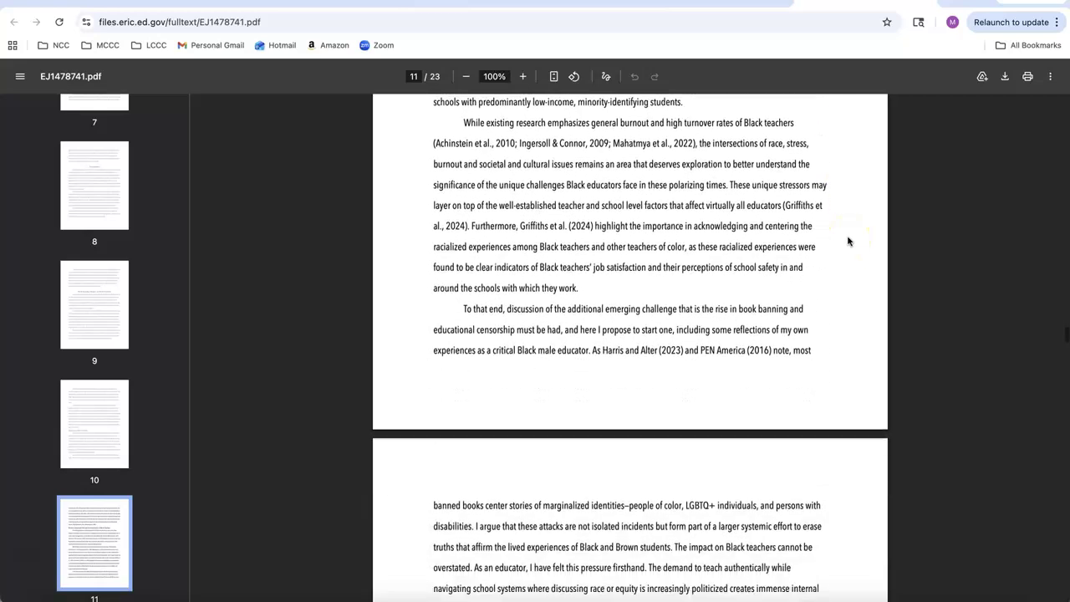
scroll(847, 241, "down", 20)
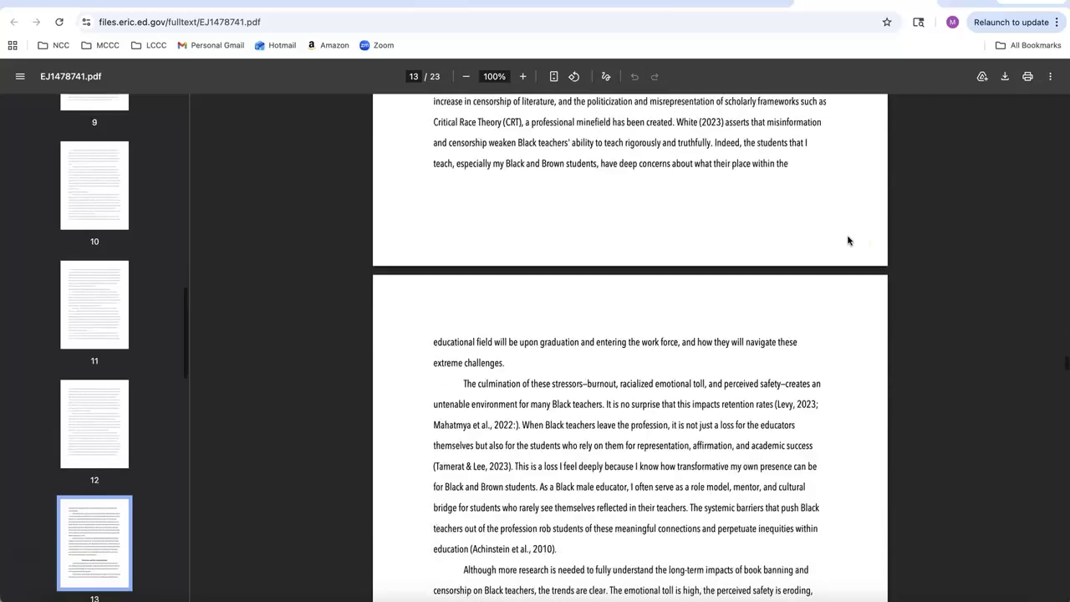
scroll(848, 237, "up", 20)
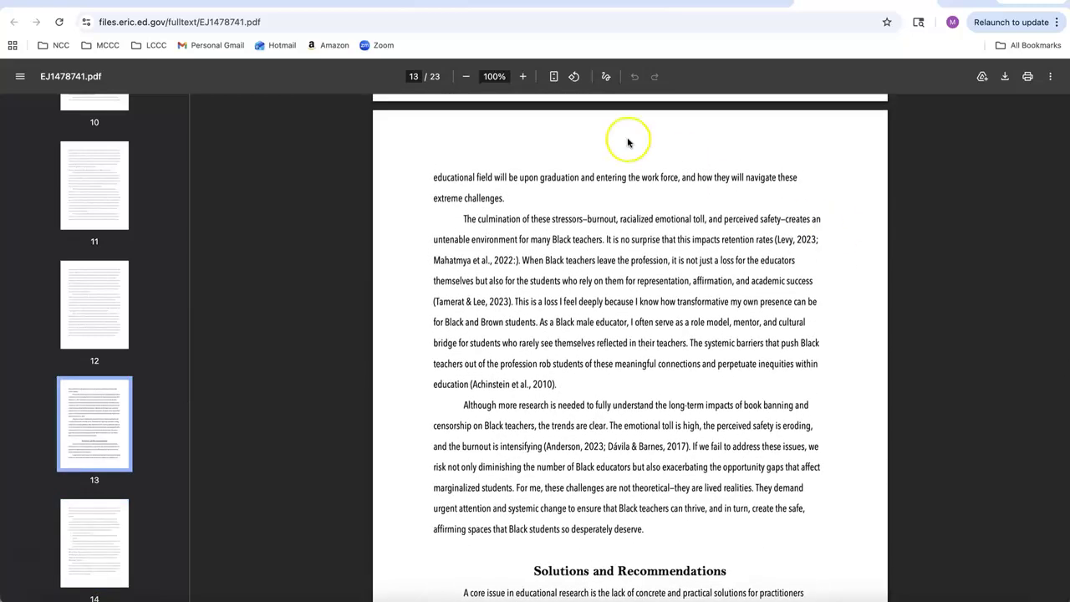
- Return from the PDF to the article's EBSCO record by way of its ERIC page and highlight the record's web address
left_click(726, 7)
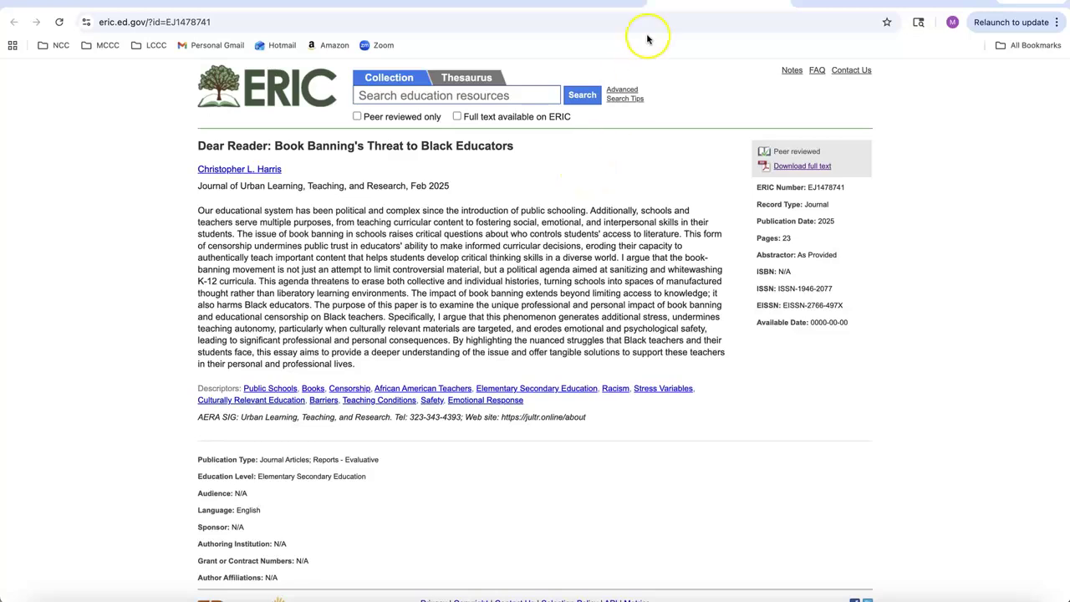
left_click(566, 7)
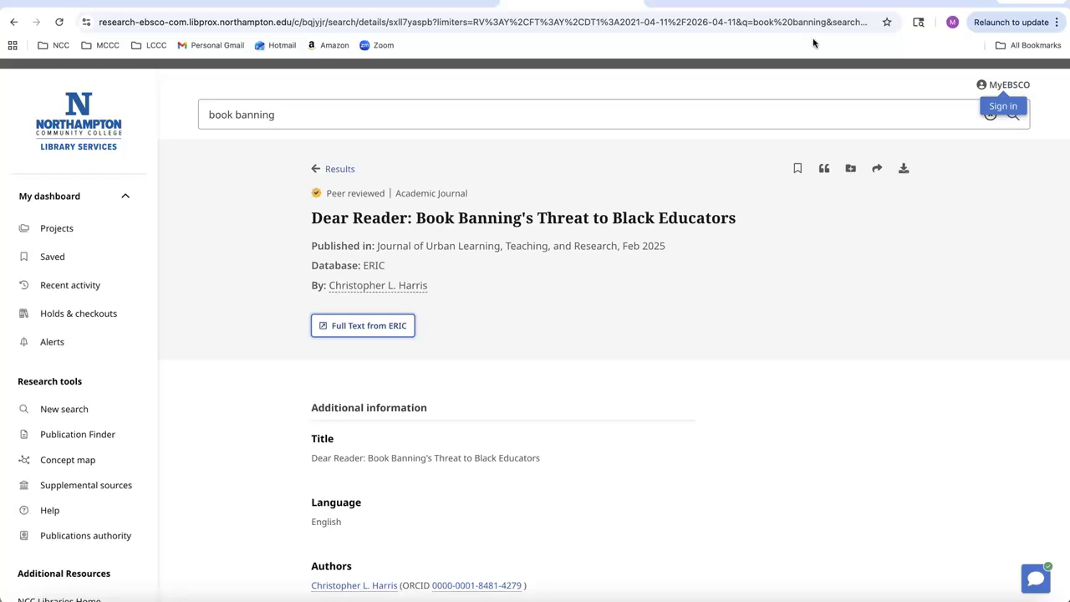
left_click(592, 22)
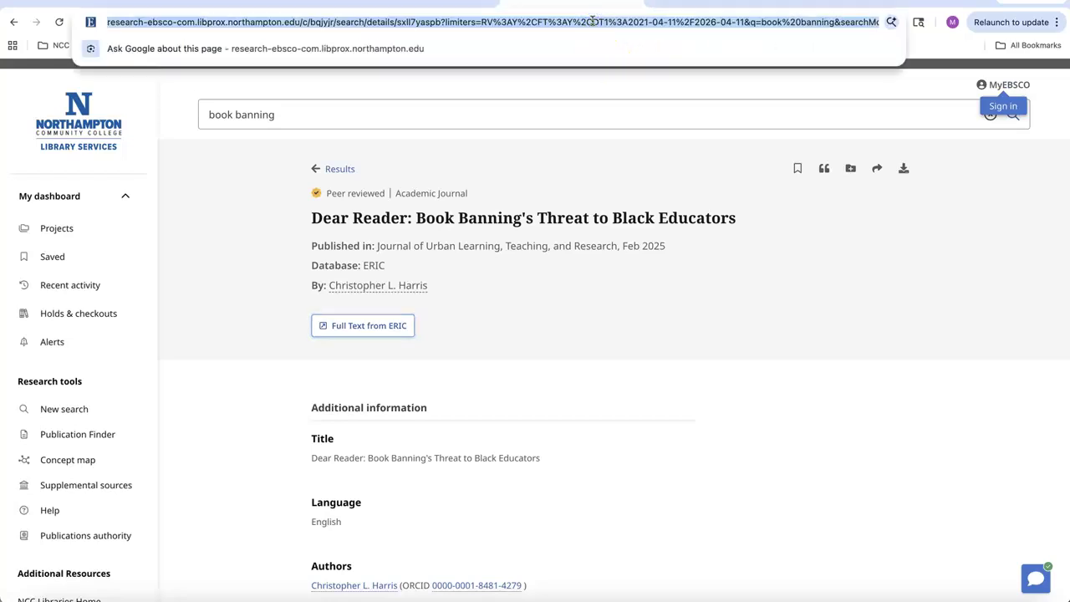
left_click(593, 82)
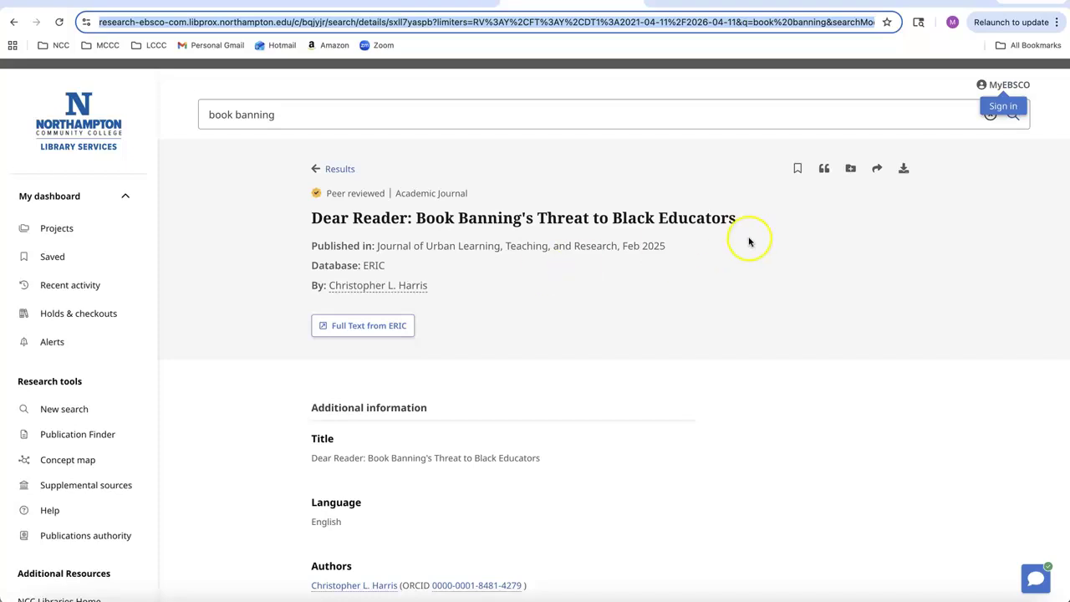
- Revisit the article's PDF, and view the email form in the EBSCO record's sharing options, closing it without sending
left_click(863, 6)
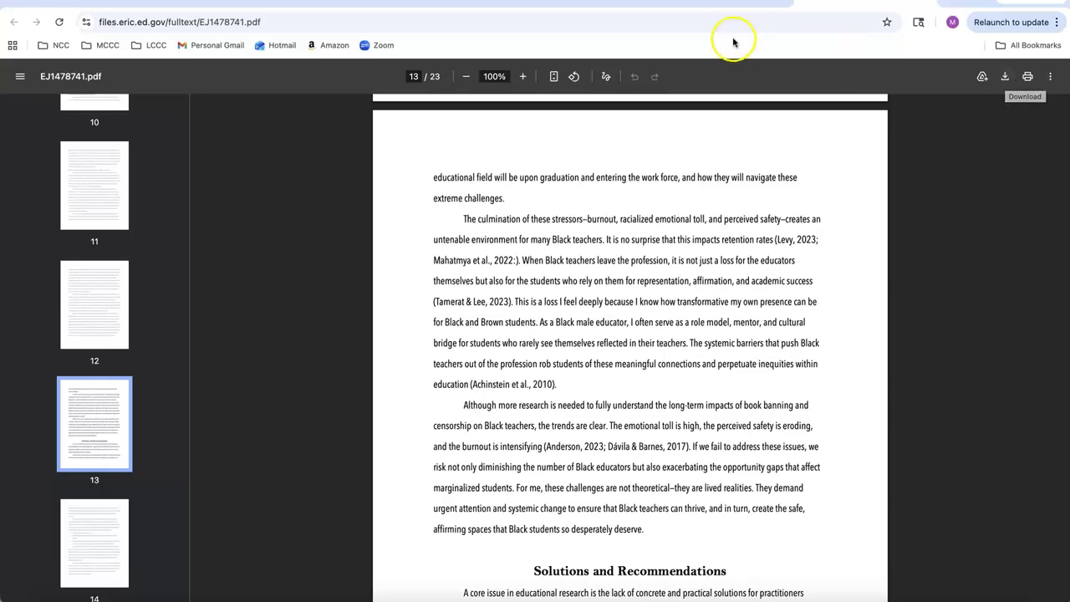
left_click(602, 7)
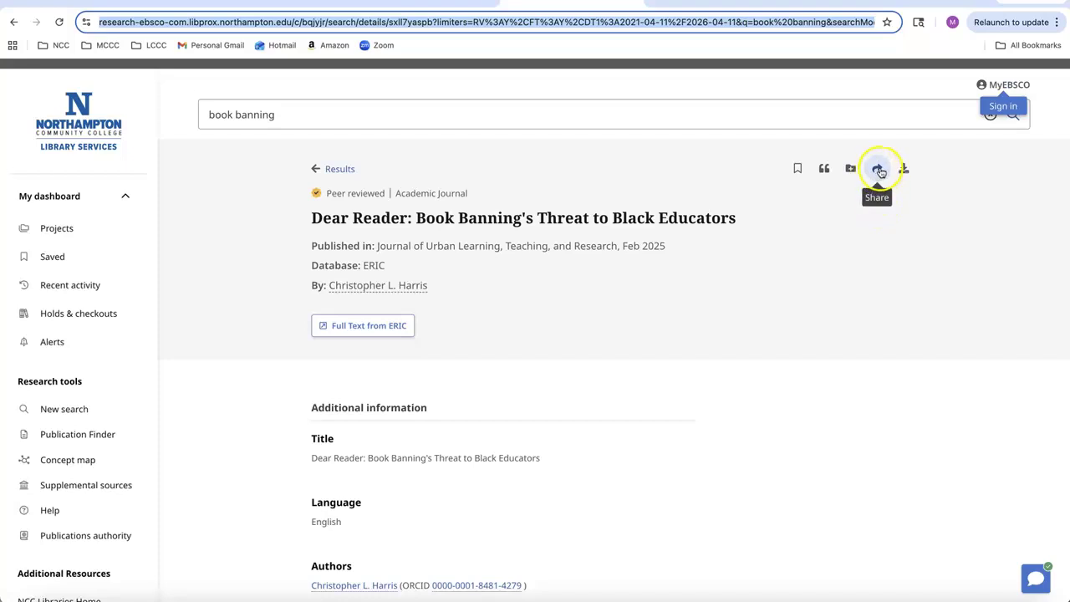
left_click(876, 171)
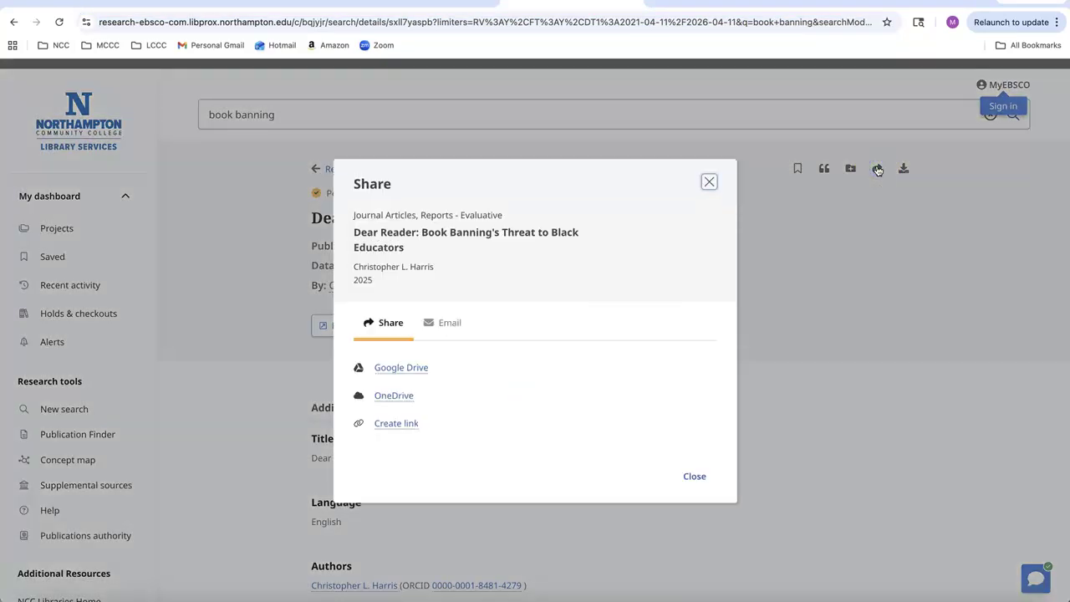
left_click(451, 324)
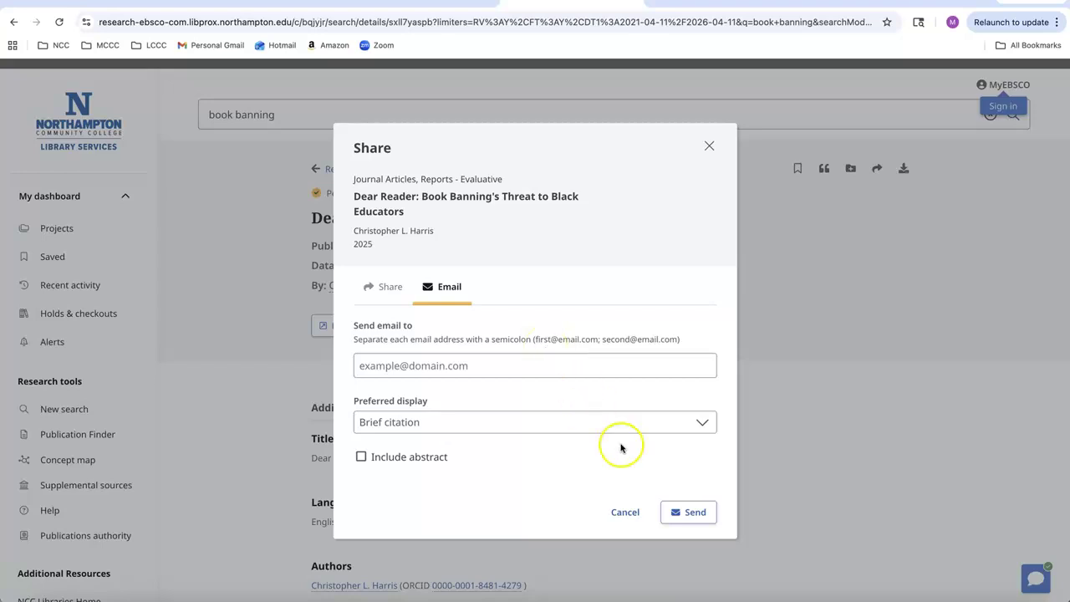
left_click(622, 512)
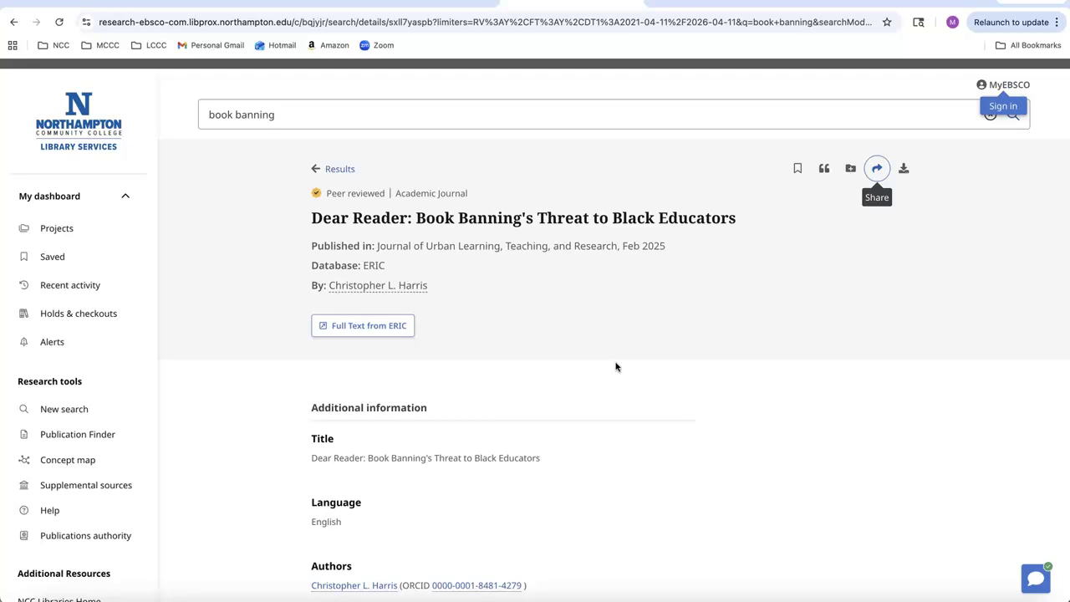
- Highlight the full web address of the EBSCO record once more and deselect it without changing it
left_click(556, 21)
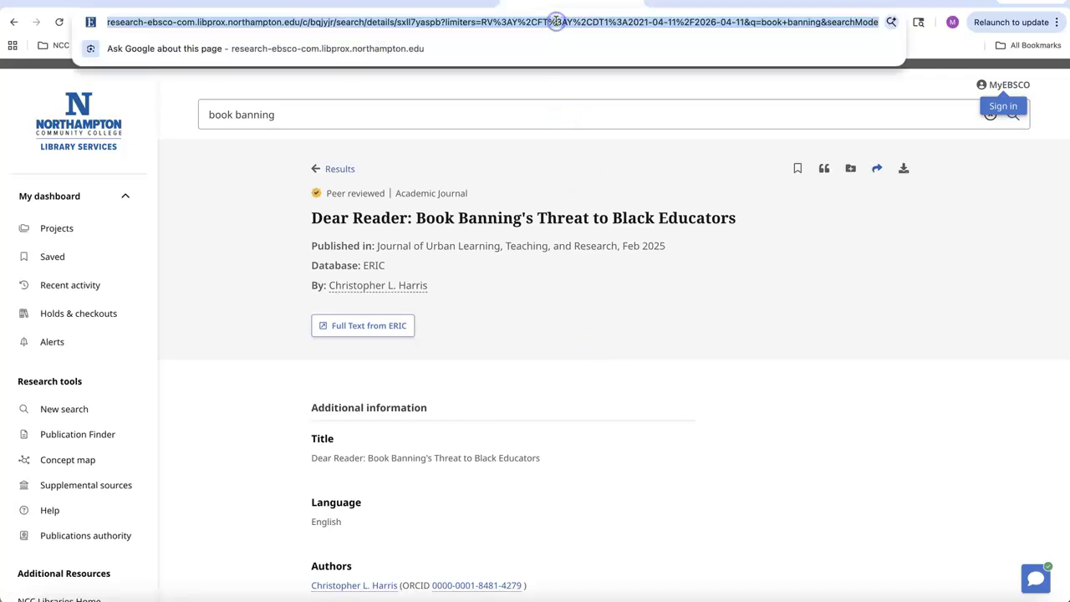
left_click(557, 162)
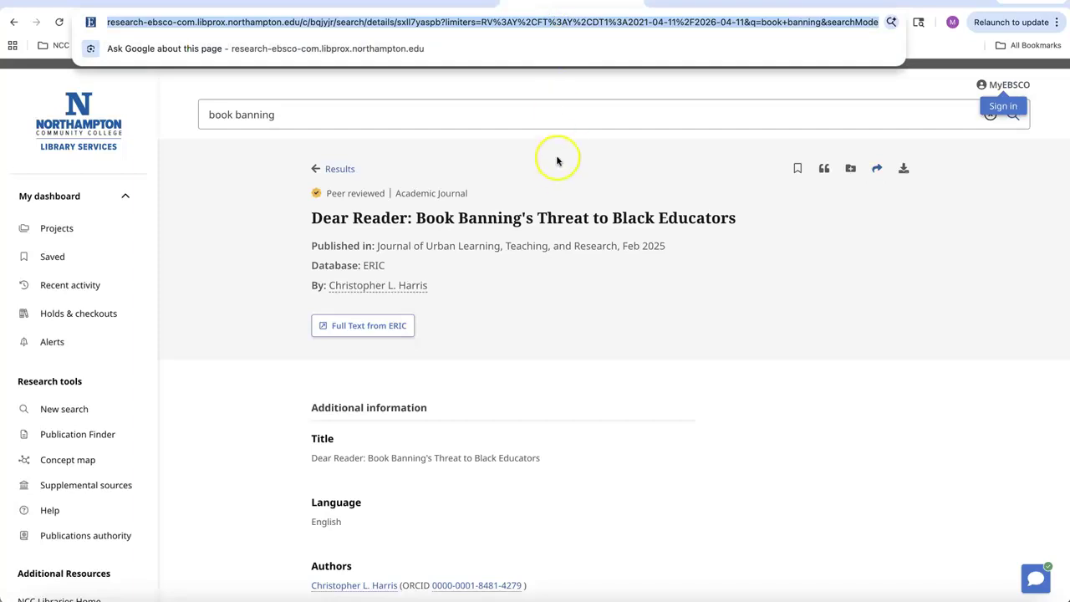
left_click(777, 233)
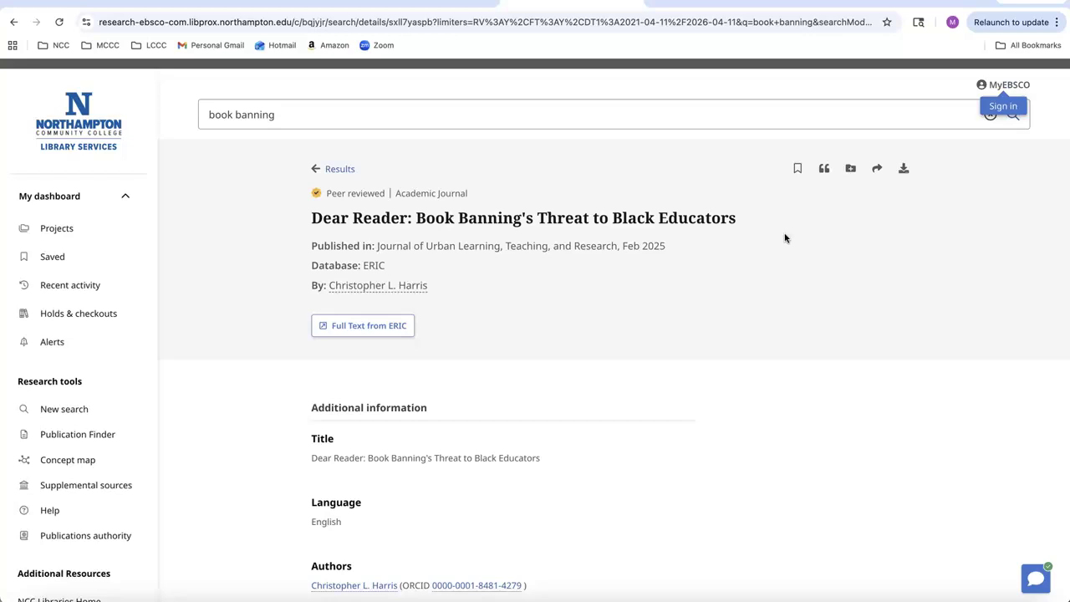
- View the article's MLA 9th Edition citation, highlight the Works Cited entry, and close the citation dialog
left_click(824, 171)
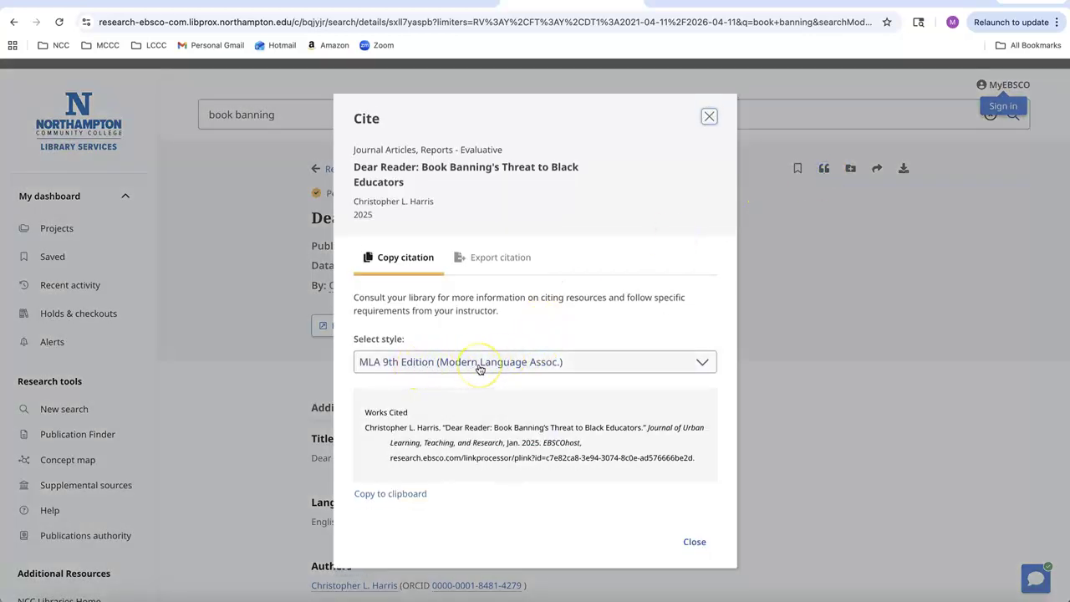
left_click_drag(364, 429, 700, 459)
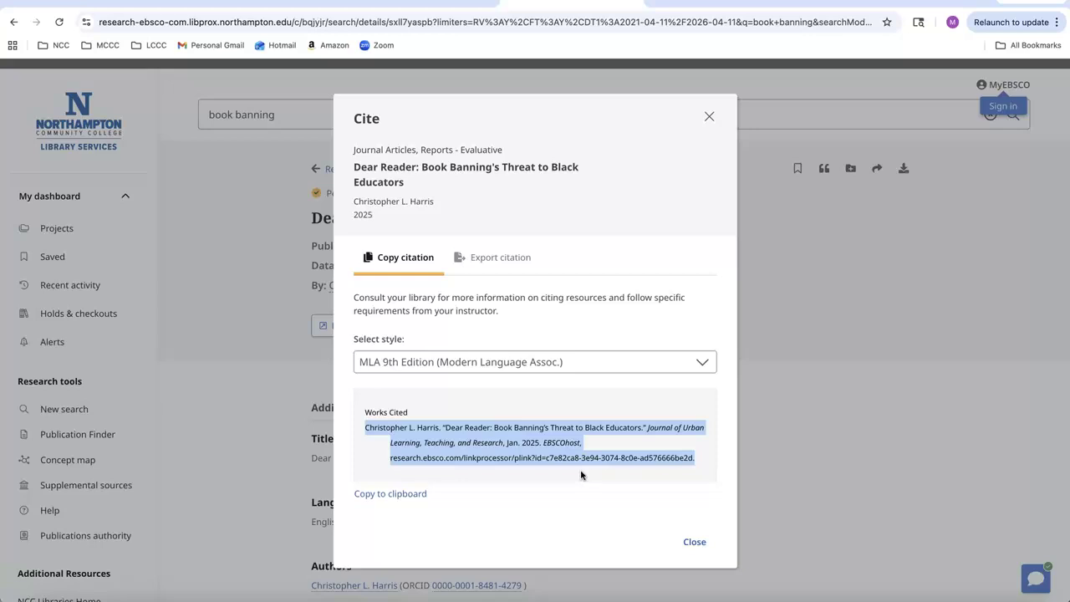
left_click(580, 472)
left_click(694, 541)
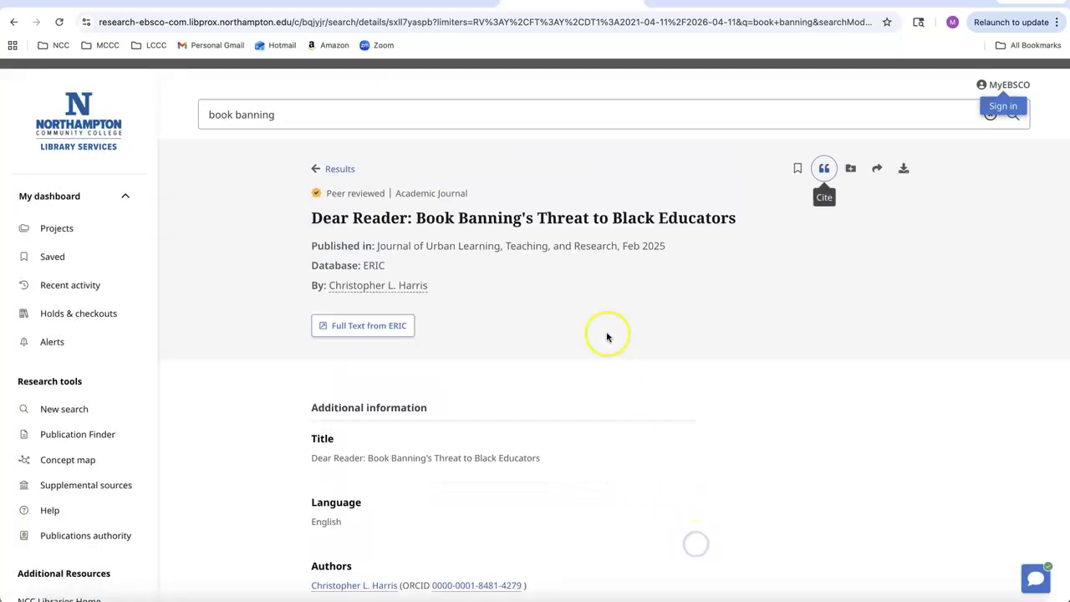
left_click(566, 293)
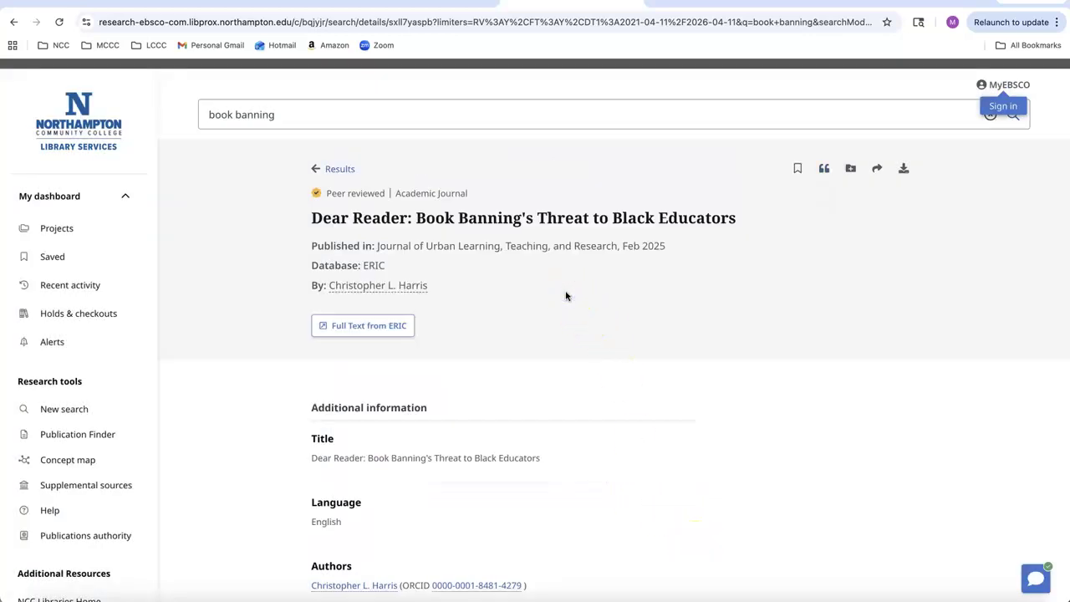